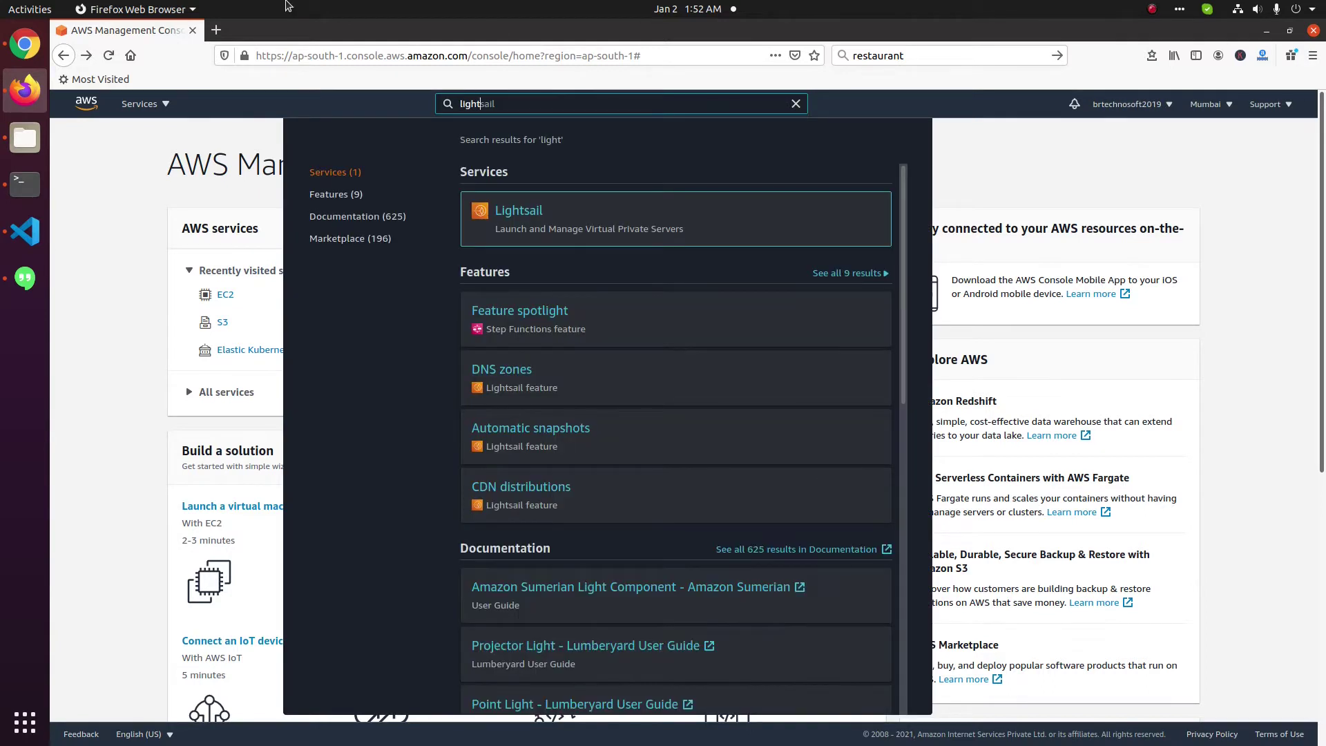
Start a new instance in the Lightsail service and choose Mumbai (ap-south-1) as its region
click(511, 211)
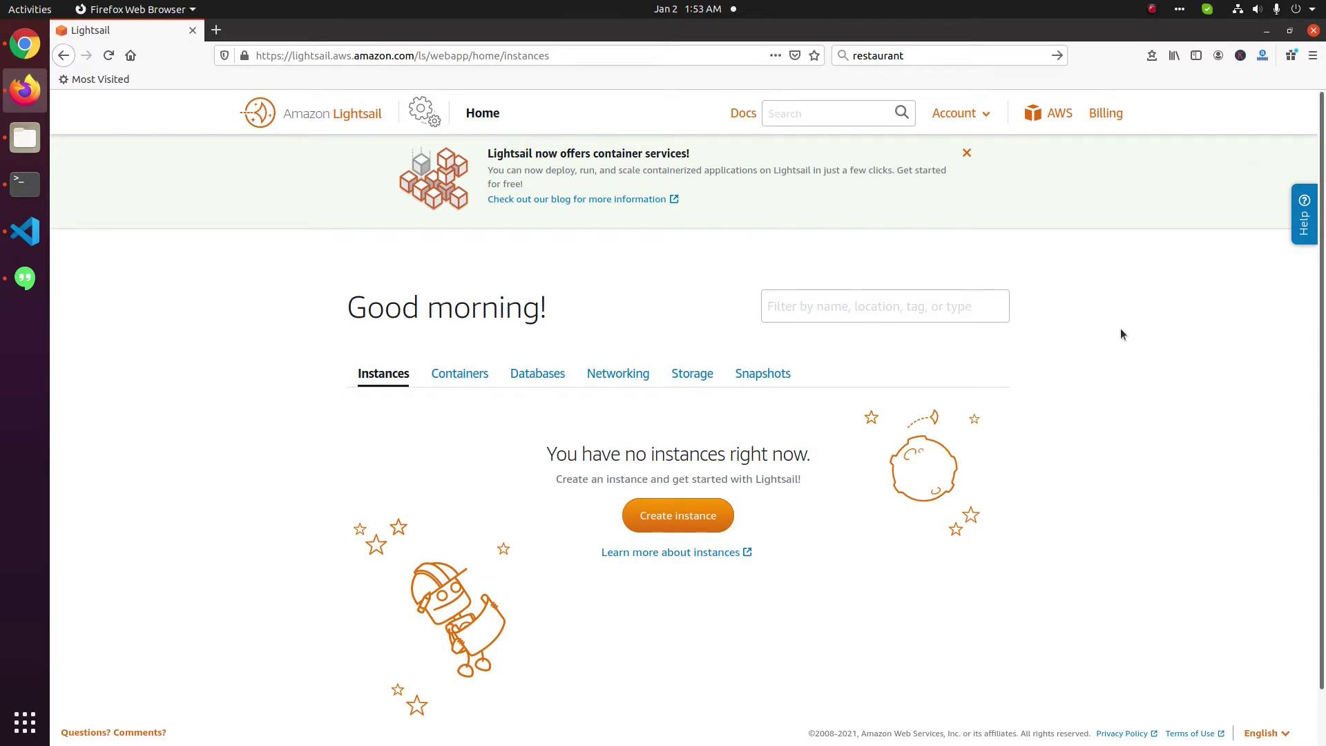
click(673, 523)
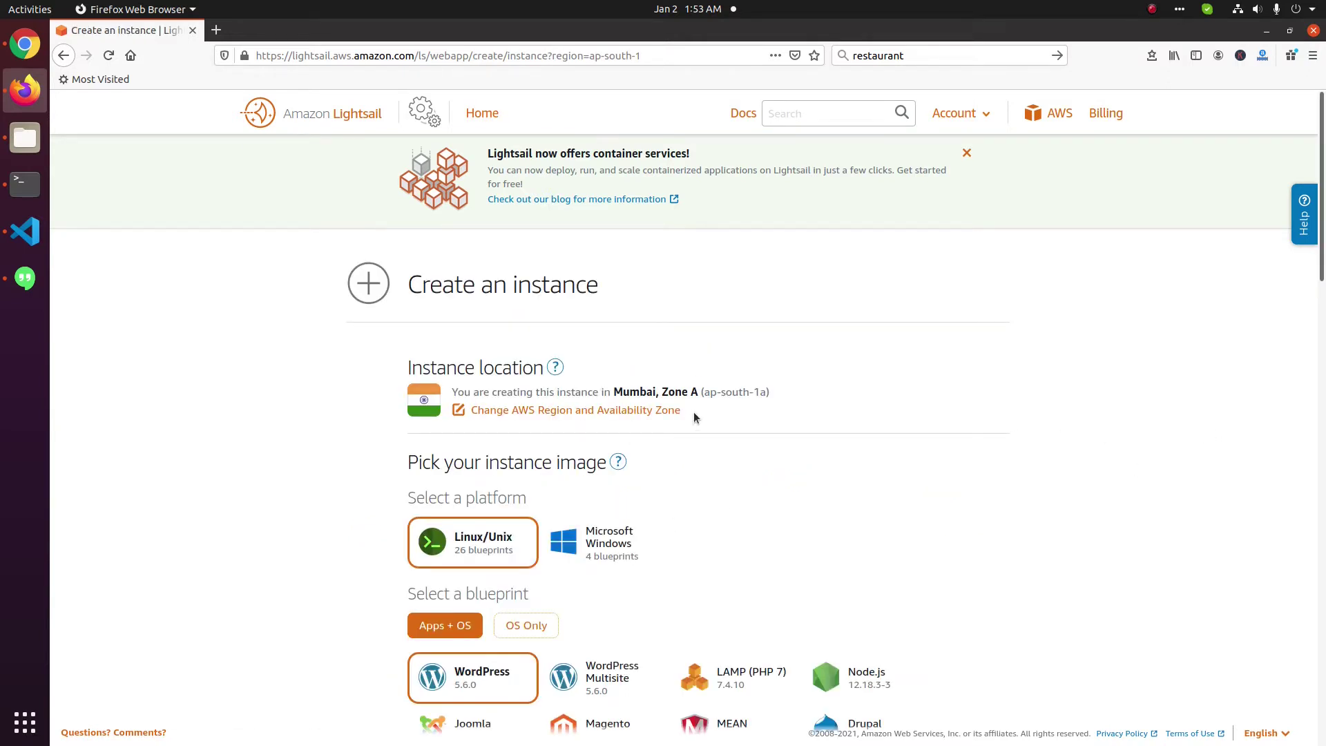
drag(483, 408, 425, 400)
click(328, 411)
click(540, 411)
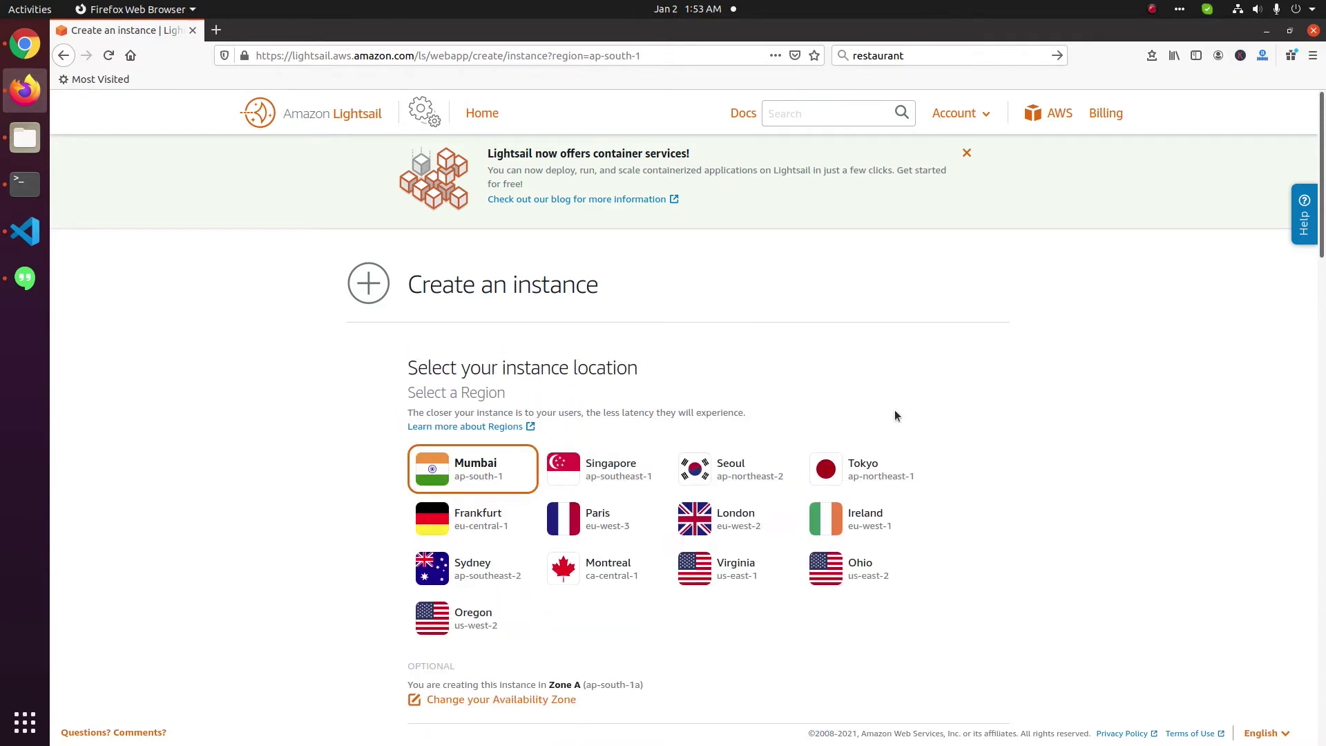
scroll(513, 340, down, 5)
scroll(627, 340, up, 2)
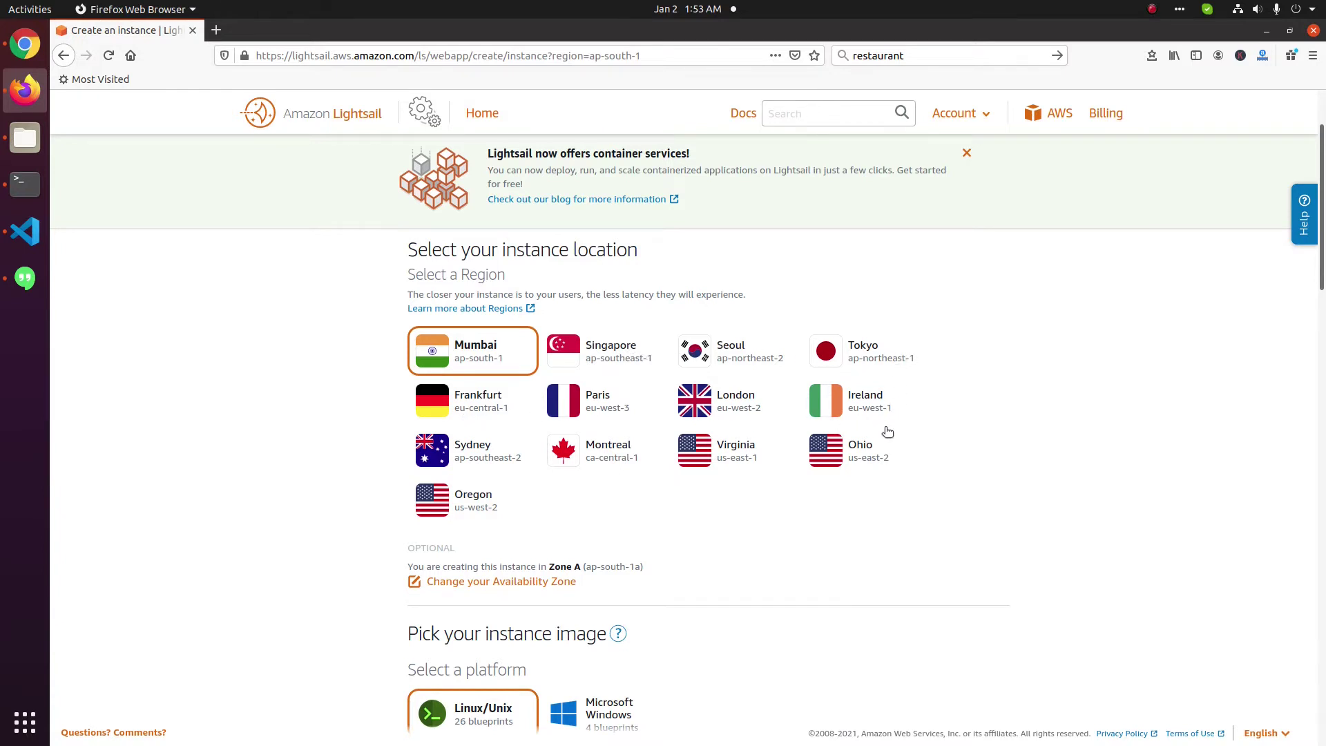
triple_click(456, 361)
click(1087, 549)
Choose the OS-only Ubuntu 20.04 LTS blueprint as the instance image on the Linux/Unix platform
scroll(1158, 453, down, 3)
scroll(1158, 445, down, 3)
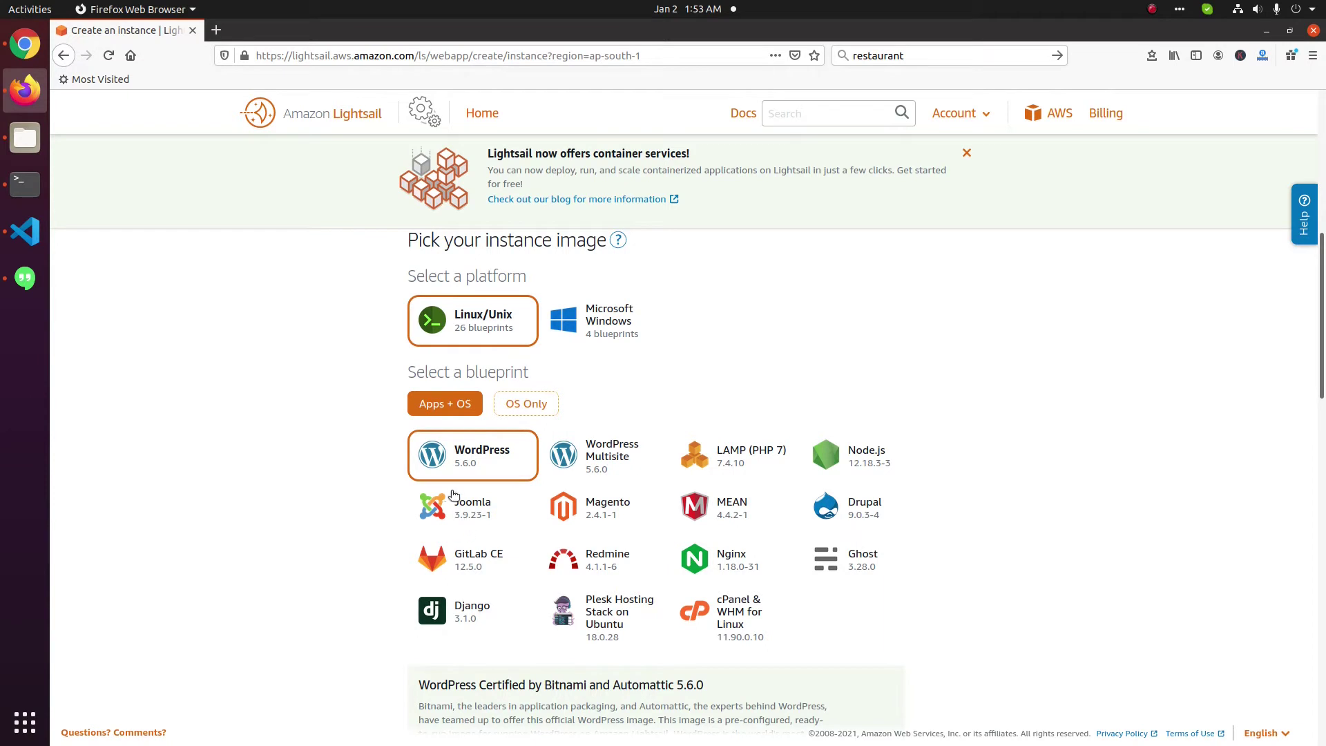
click(521, 405)
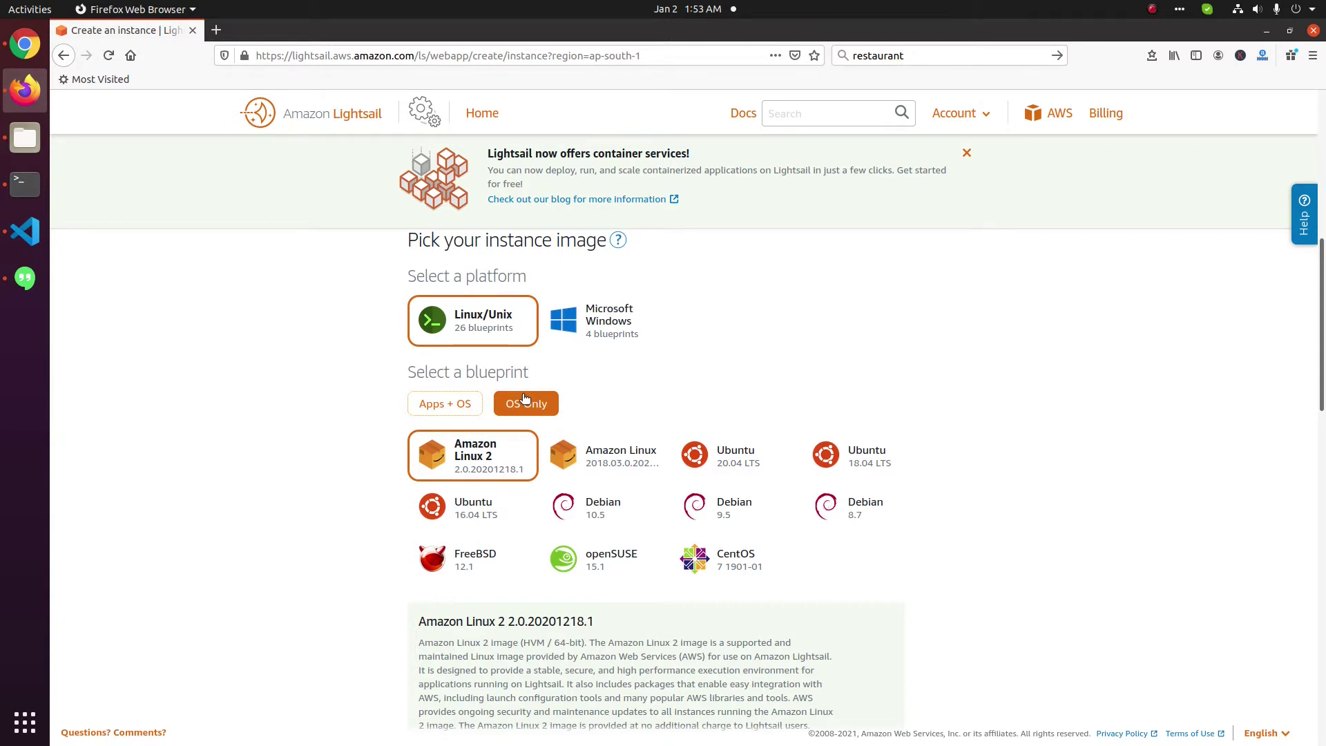
click(717, 468)
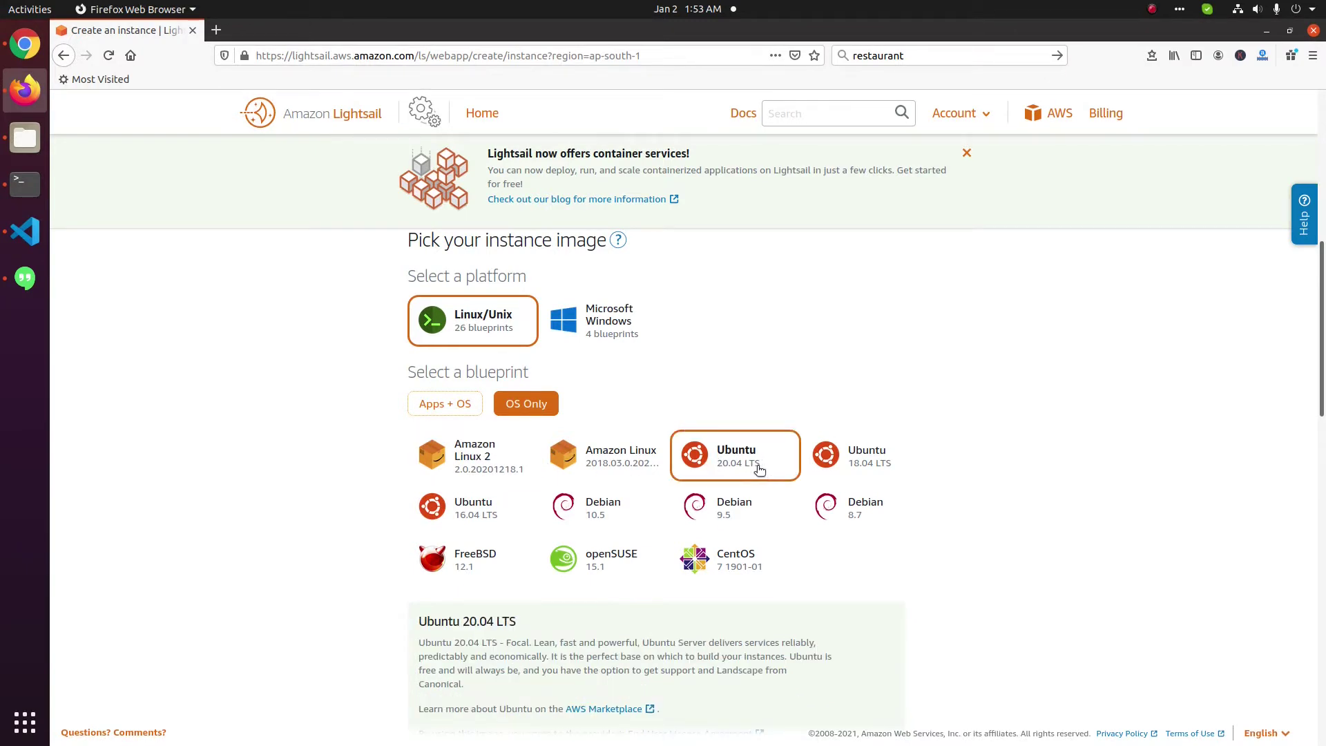
Choose the $10 USD per month instance plan with 2 GB memory and 60 GB SSD
scroll(1165, 415, down, 3)
scroll(1162, 409, down, 5)
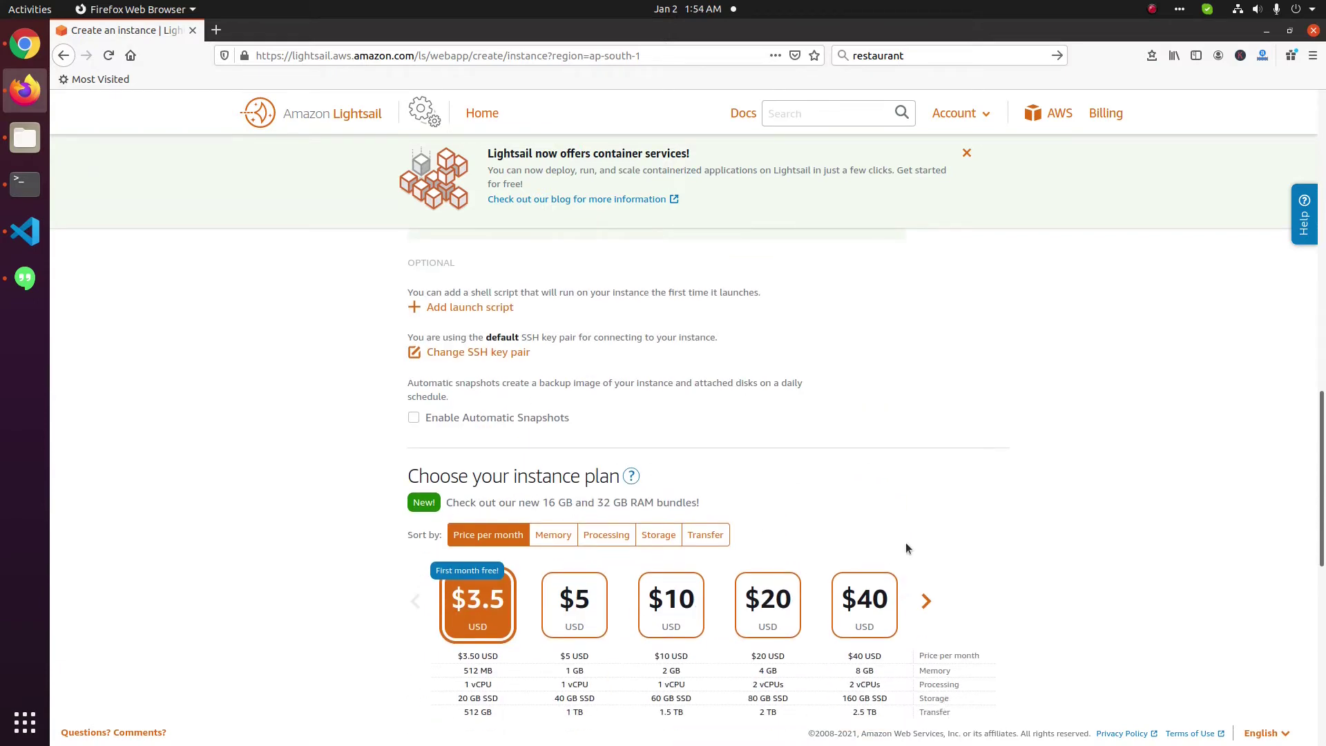
scroll(1105, 558, down, 3)
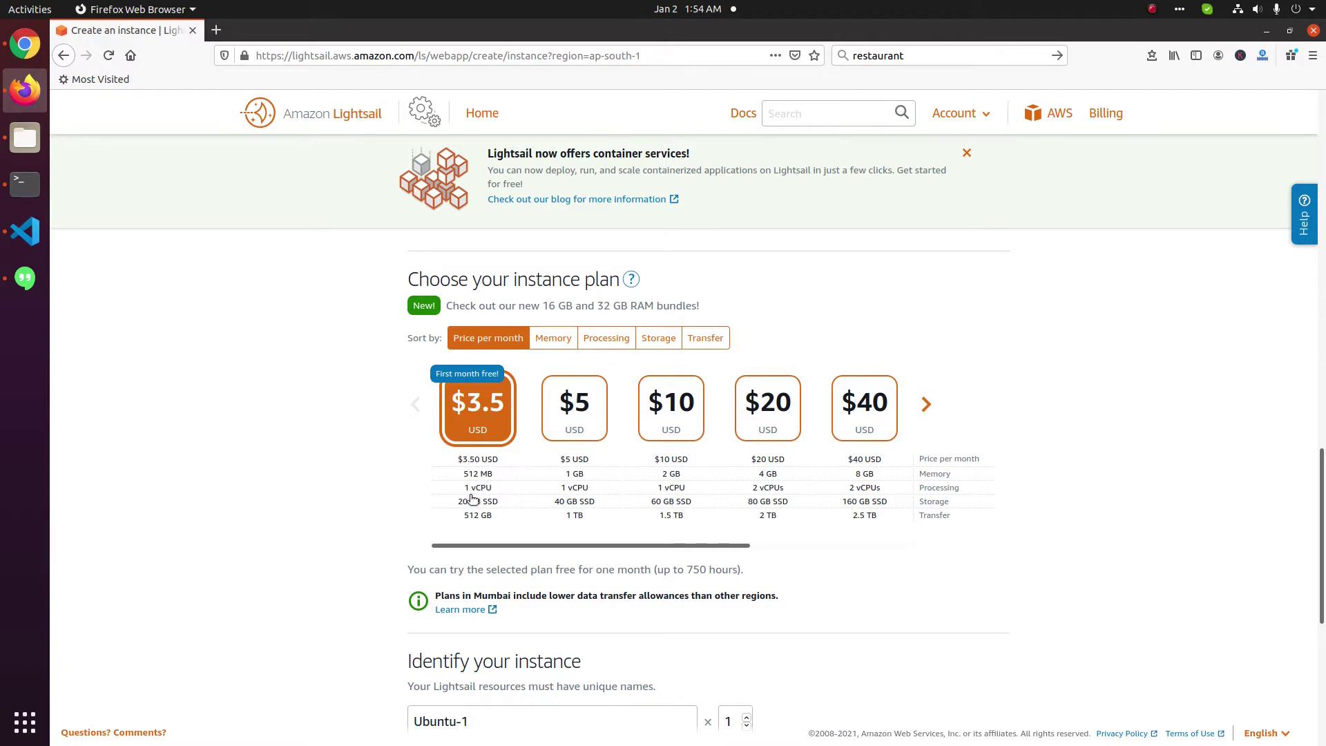
click(678, 417)
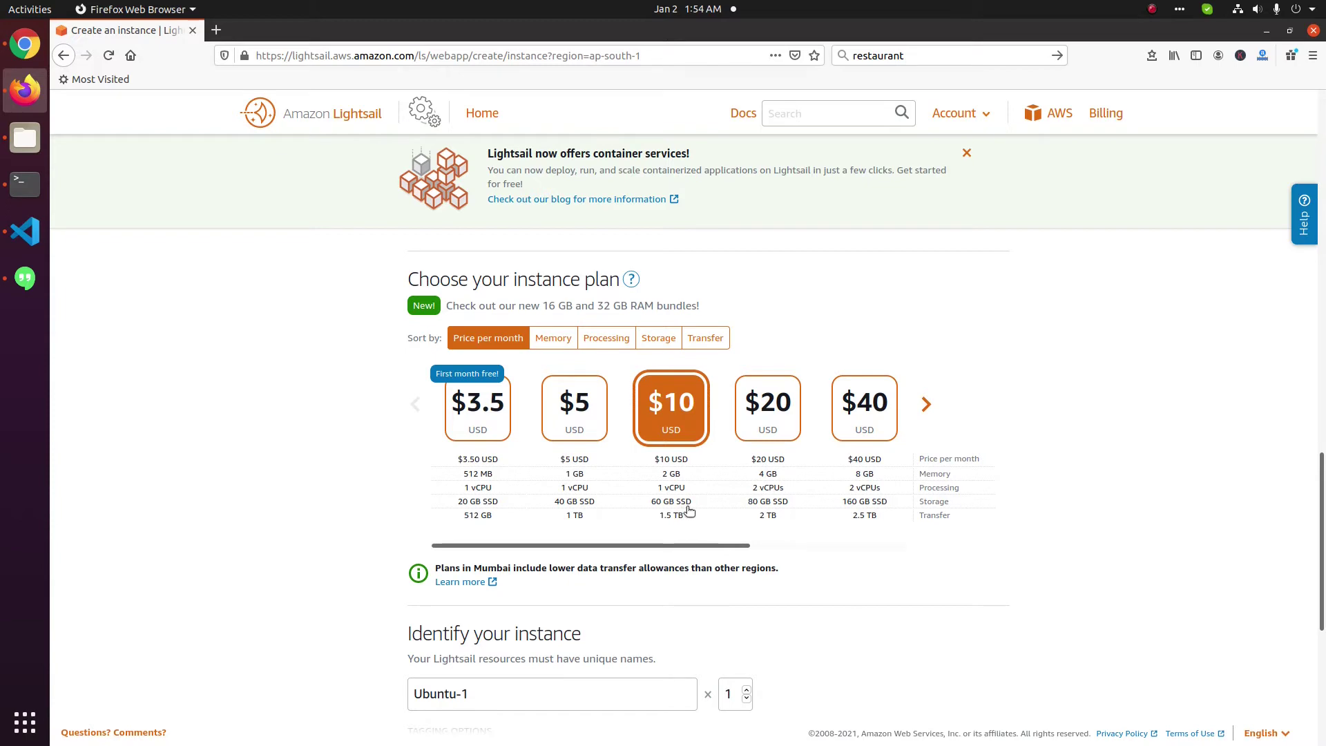
Name the instance "restaurant" and create it
scroll(928, 594, down, 5)
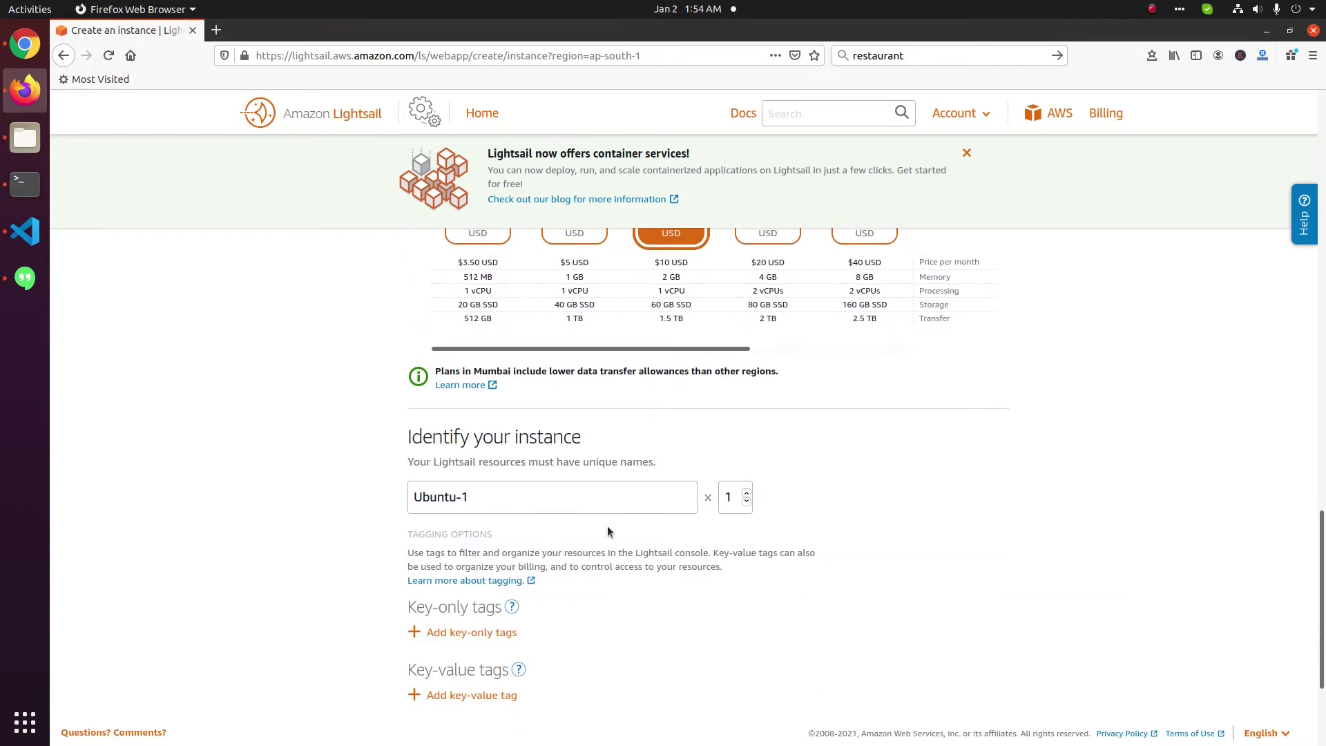
click(549, 503)
key(ctrl+a)
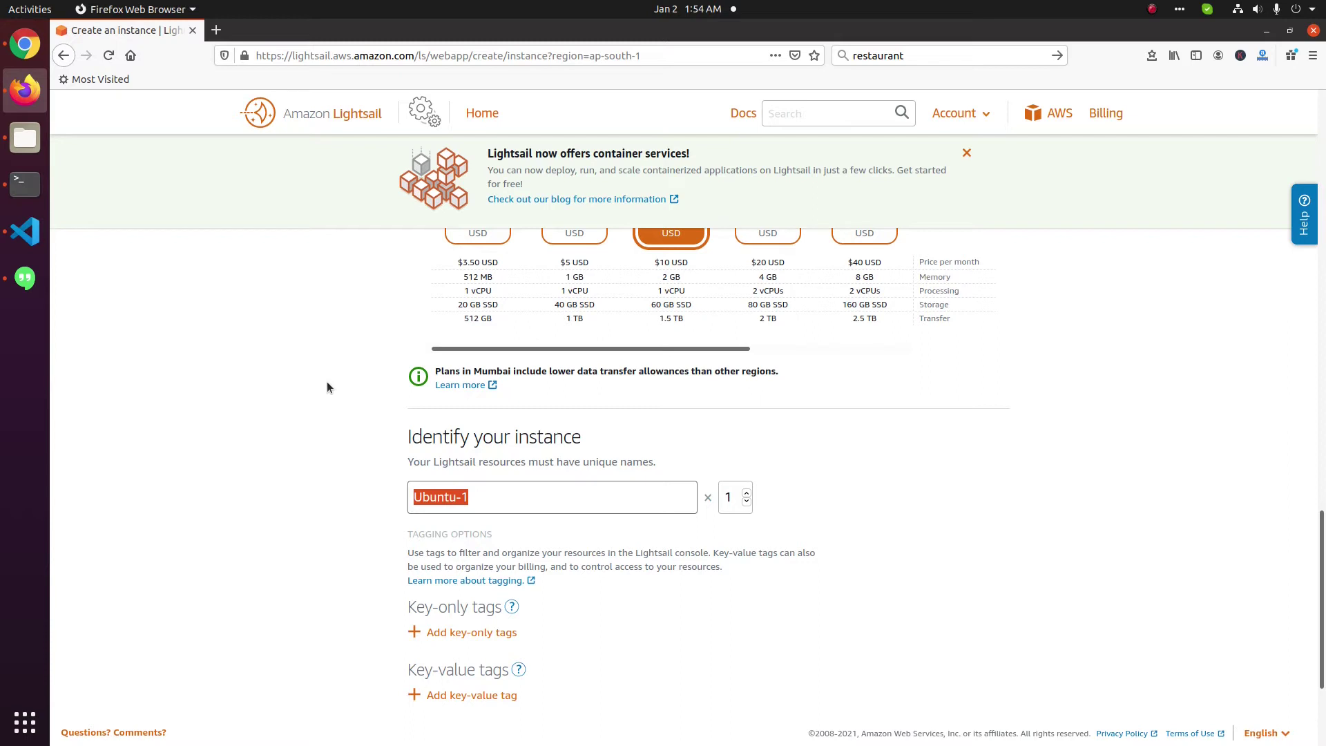
key(BackSpace)
click(918, 54)
key(ctrl+c)
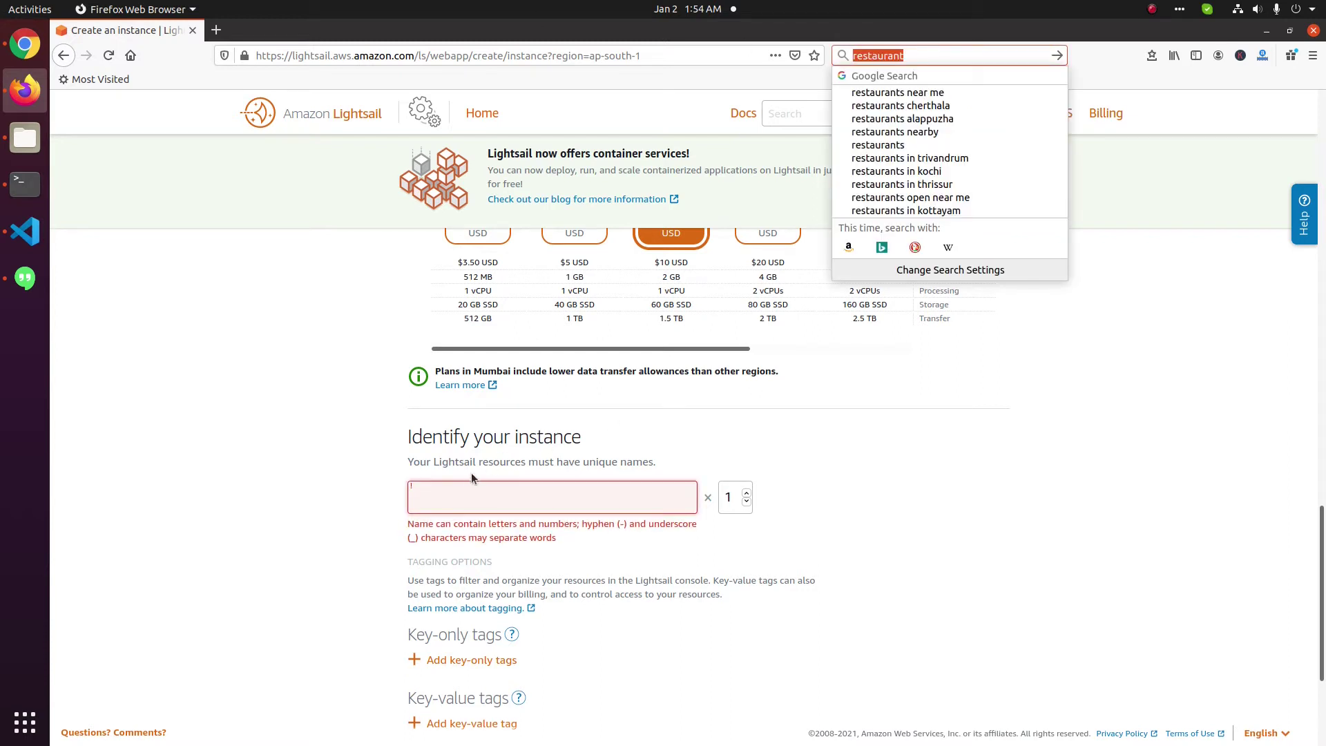
click(469, 492)
key(ctrl+v)
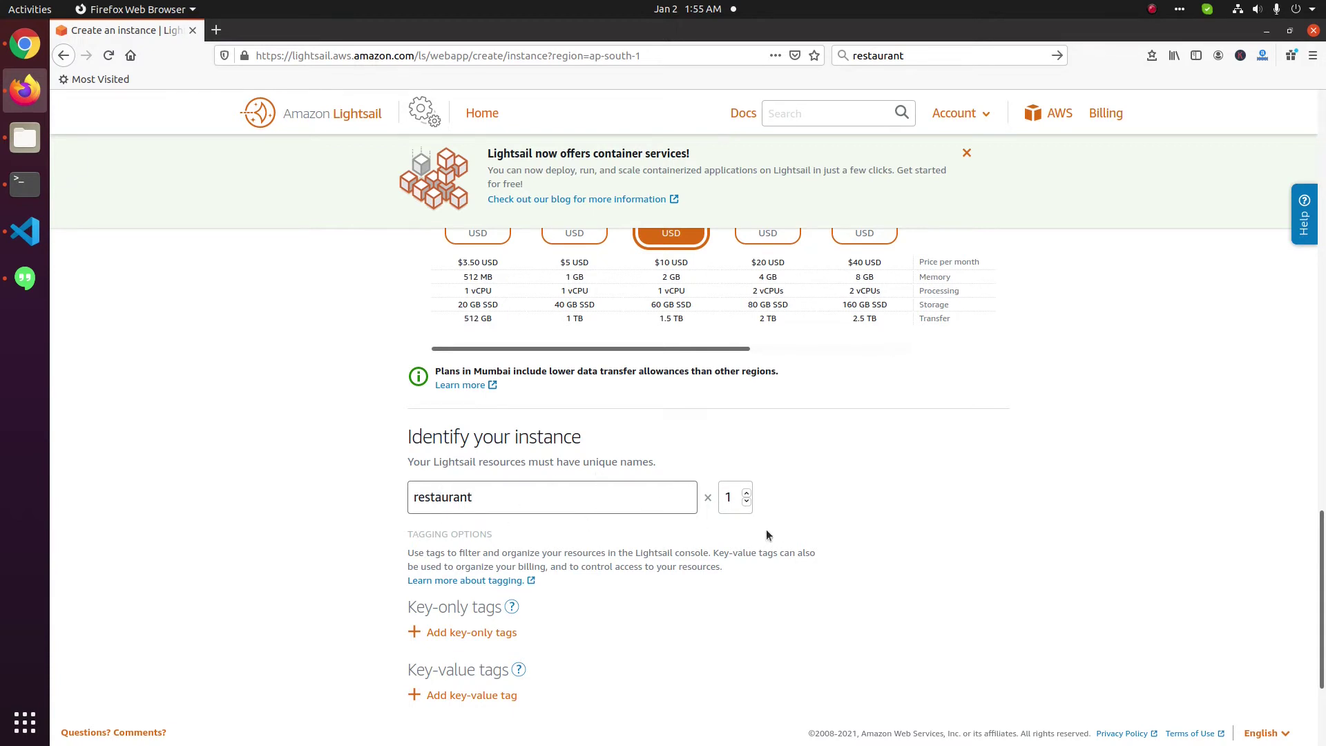
scroll(800, 516, down, 3)
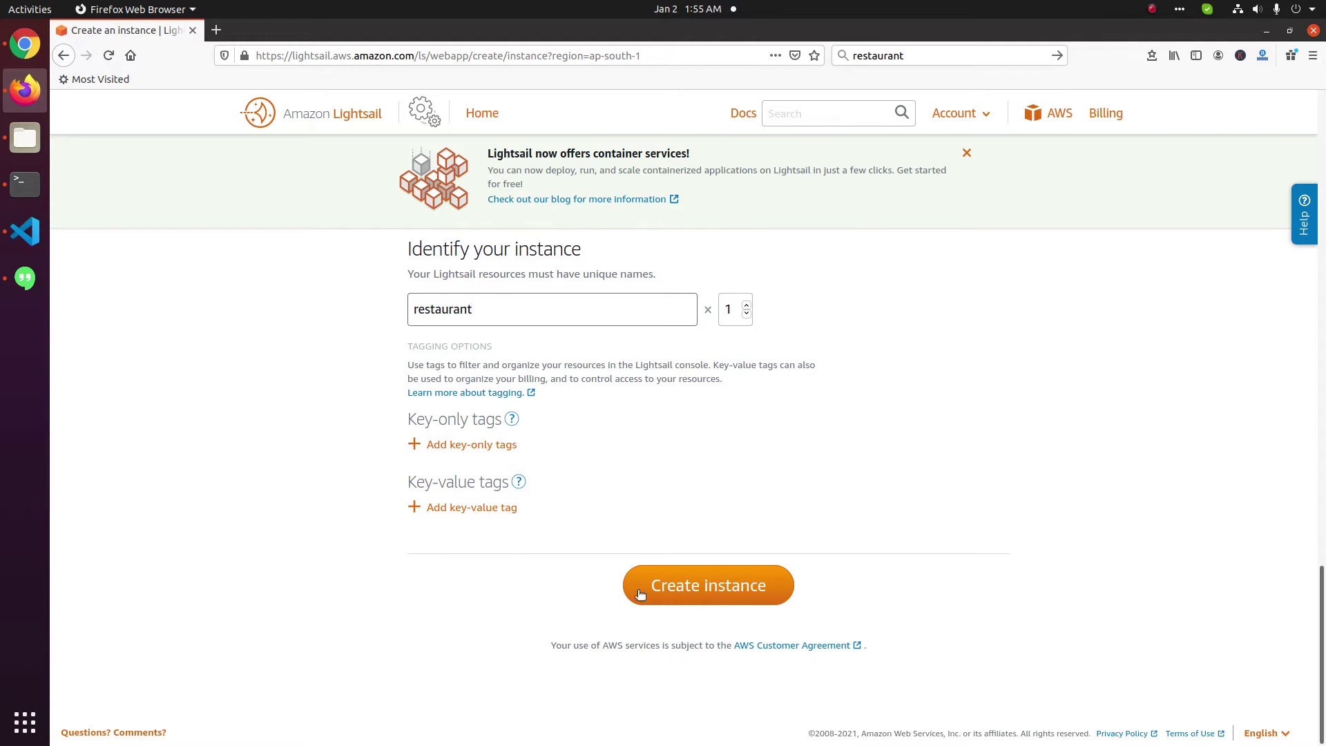
click(711, 587)
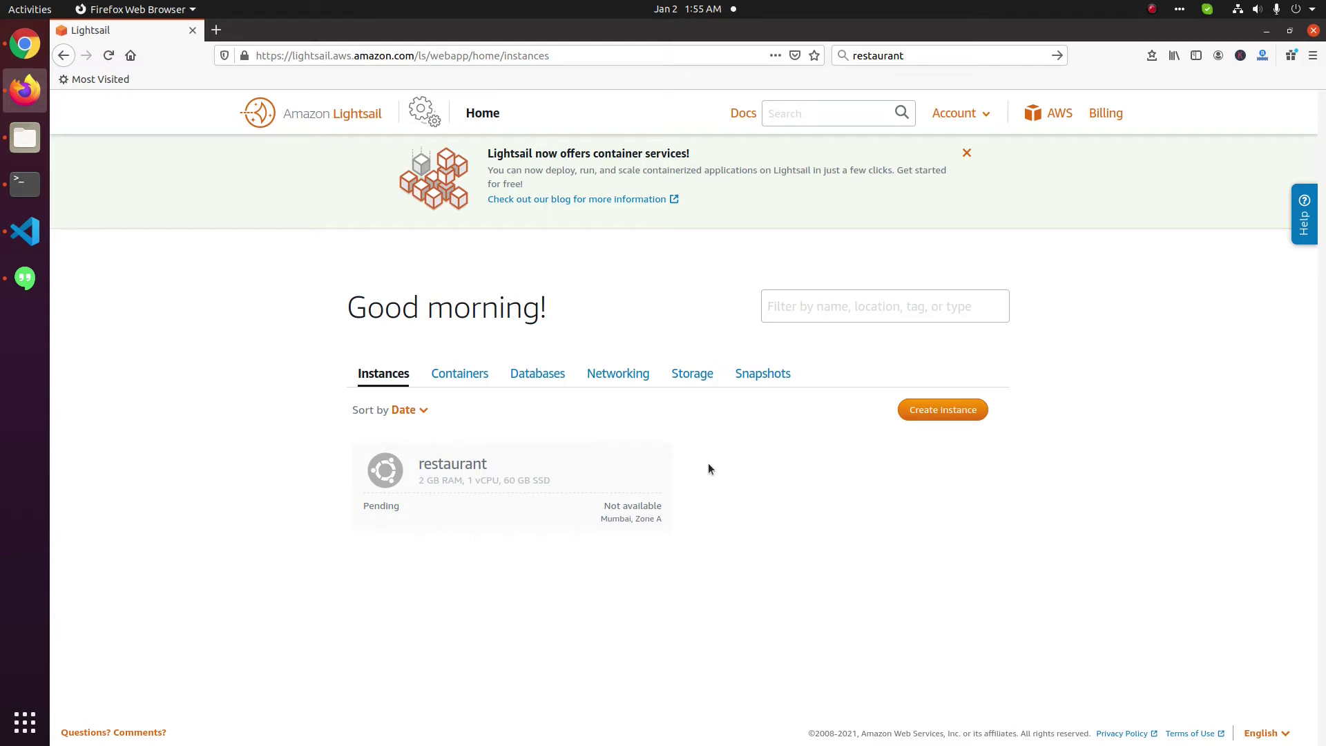
Create a static IP named "ip-restaurant" among the Lightsail networking resources
click(614, 371)
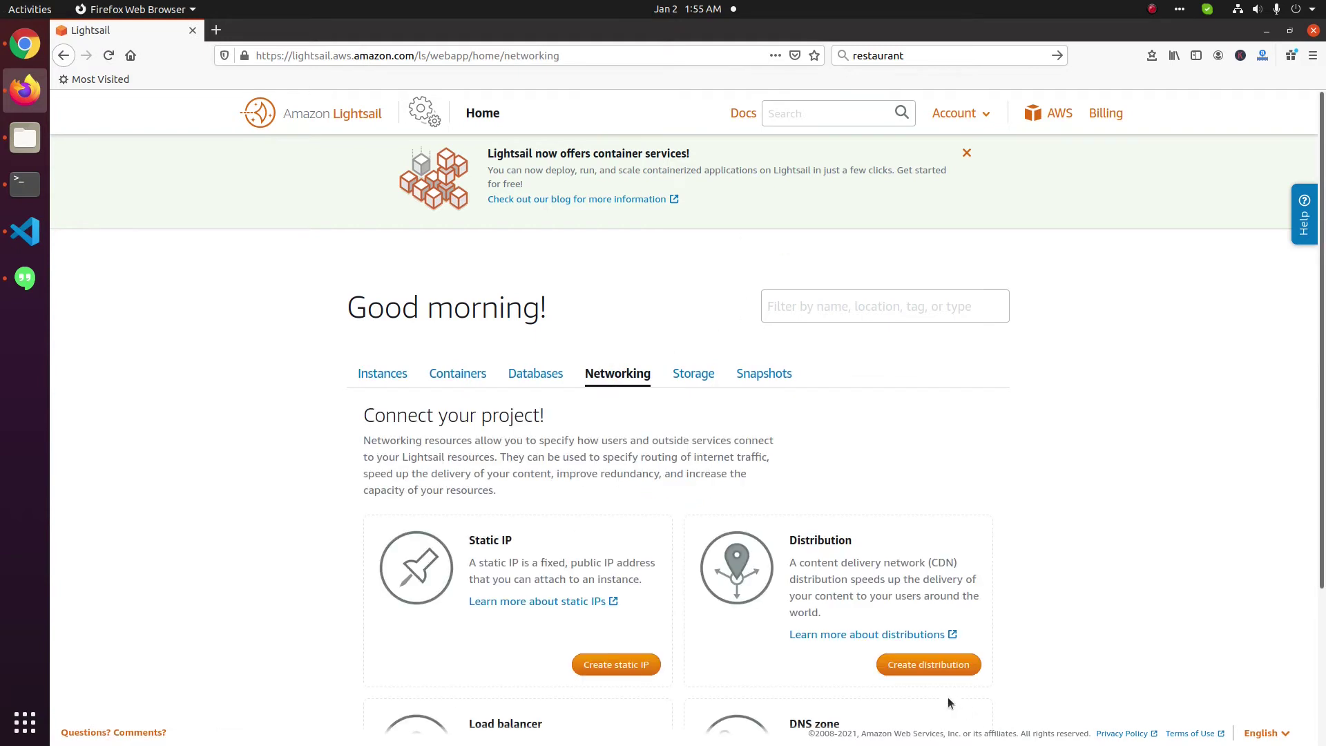
scroll(664, 565, down, 2)
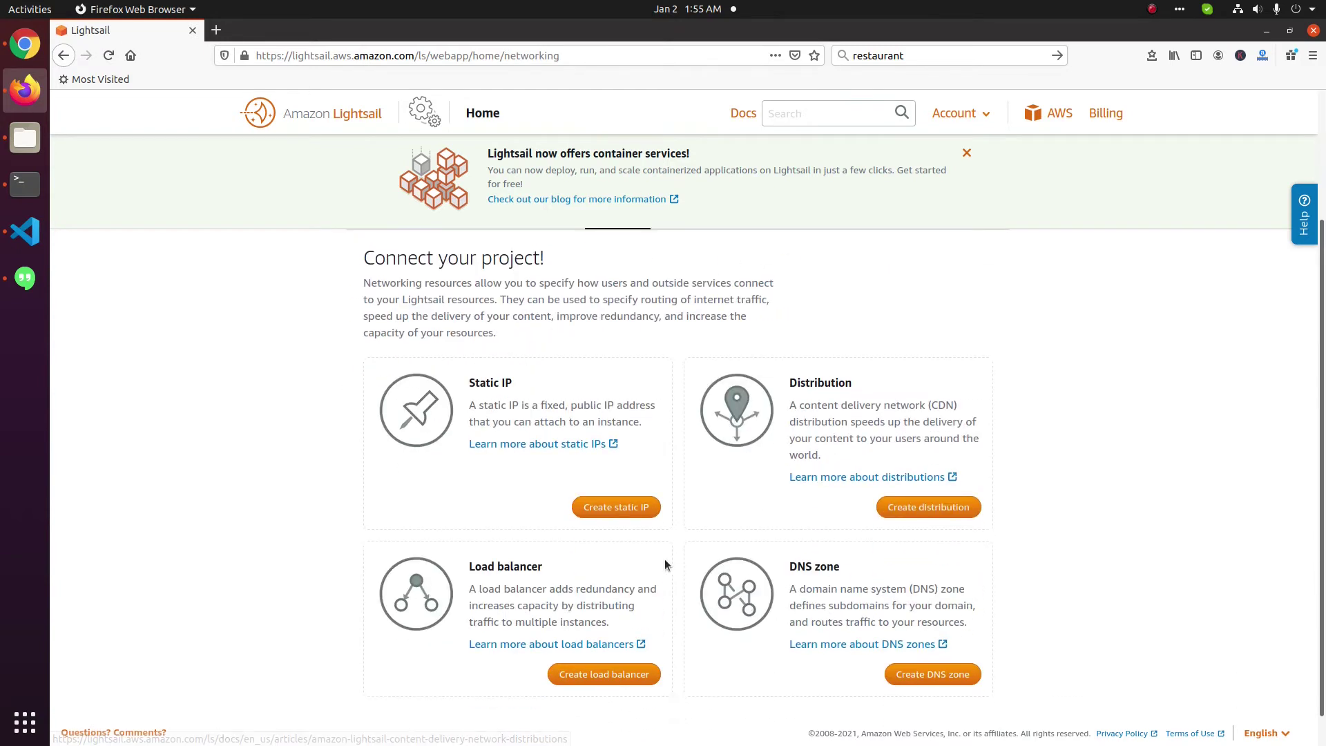
click(625, 506)
drag(519, 531, 222, 503)
drag(509, 539, 315, 515)
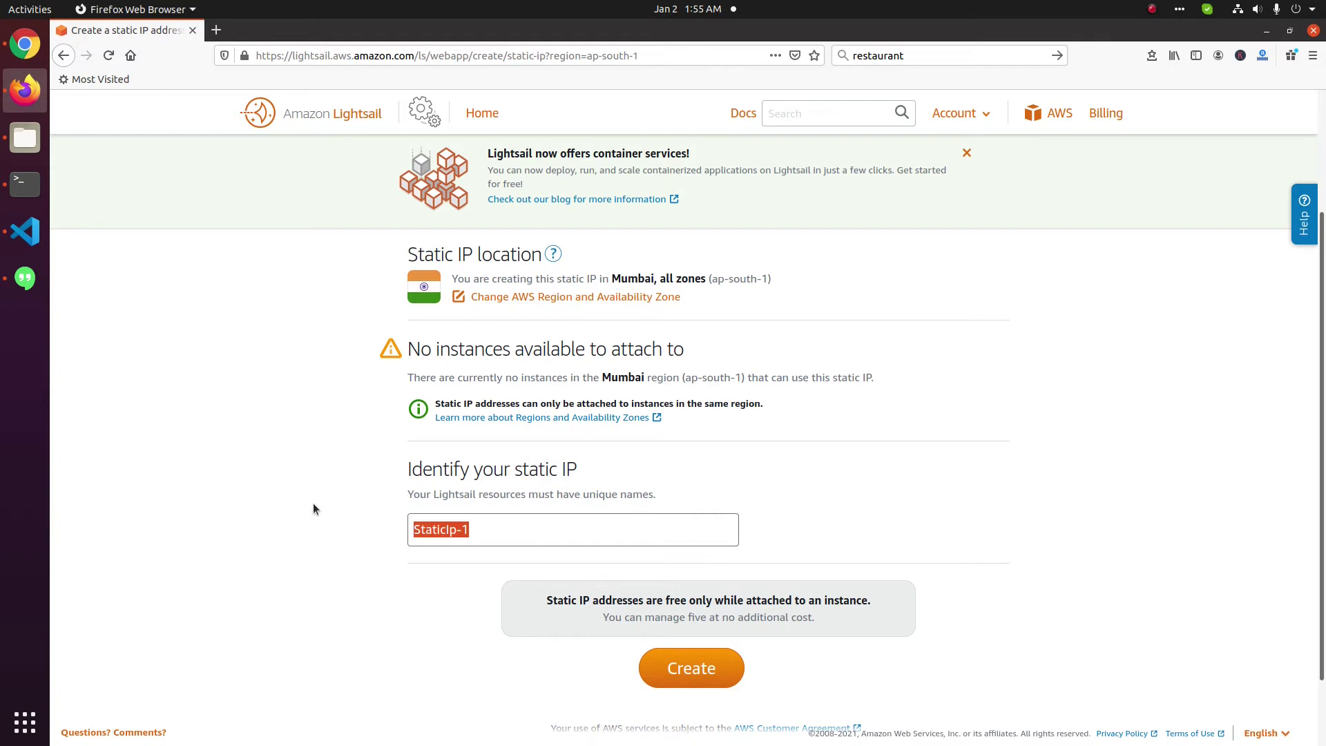
text(ip-)
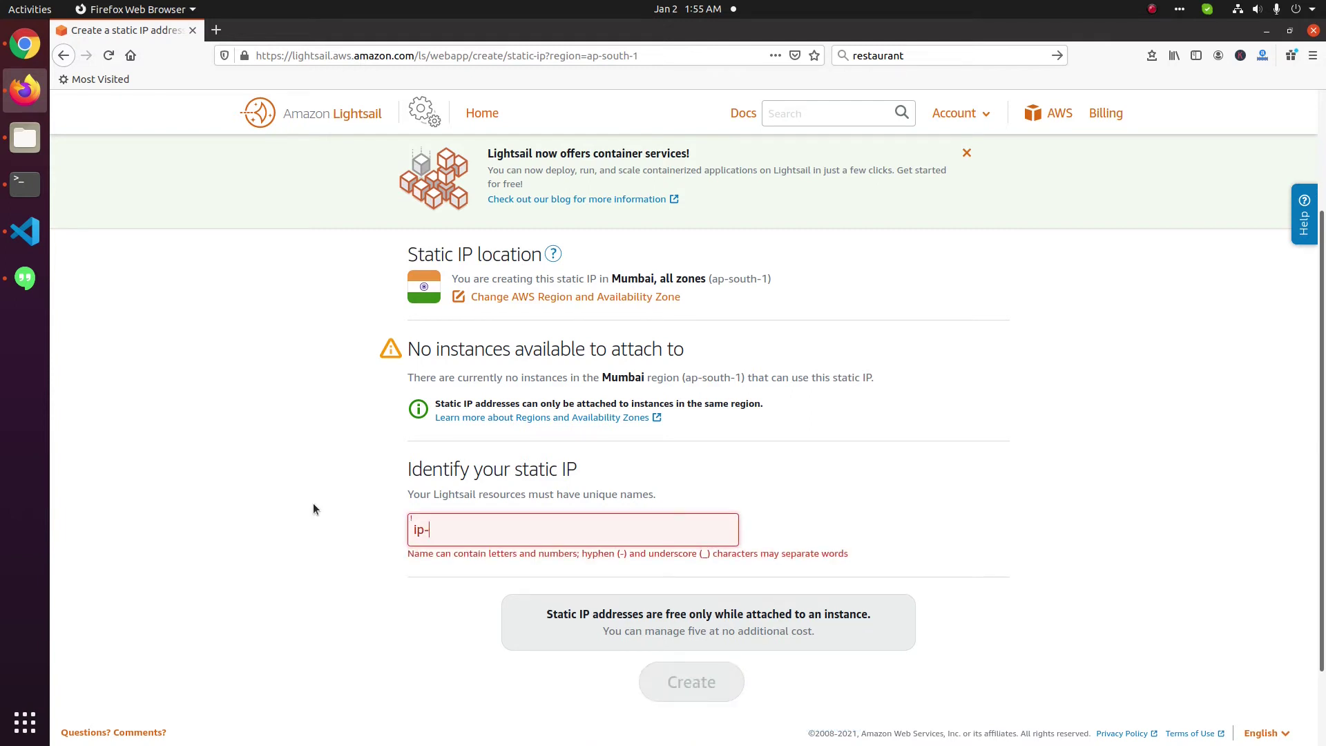
key(ctrl+v)
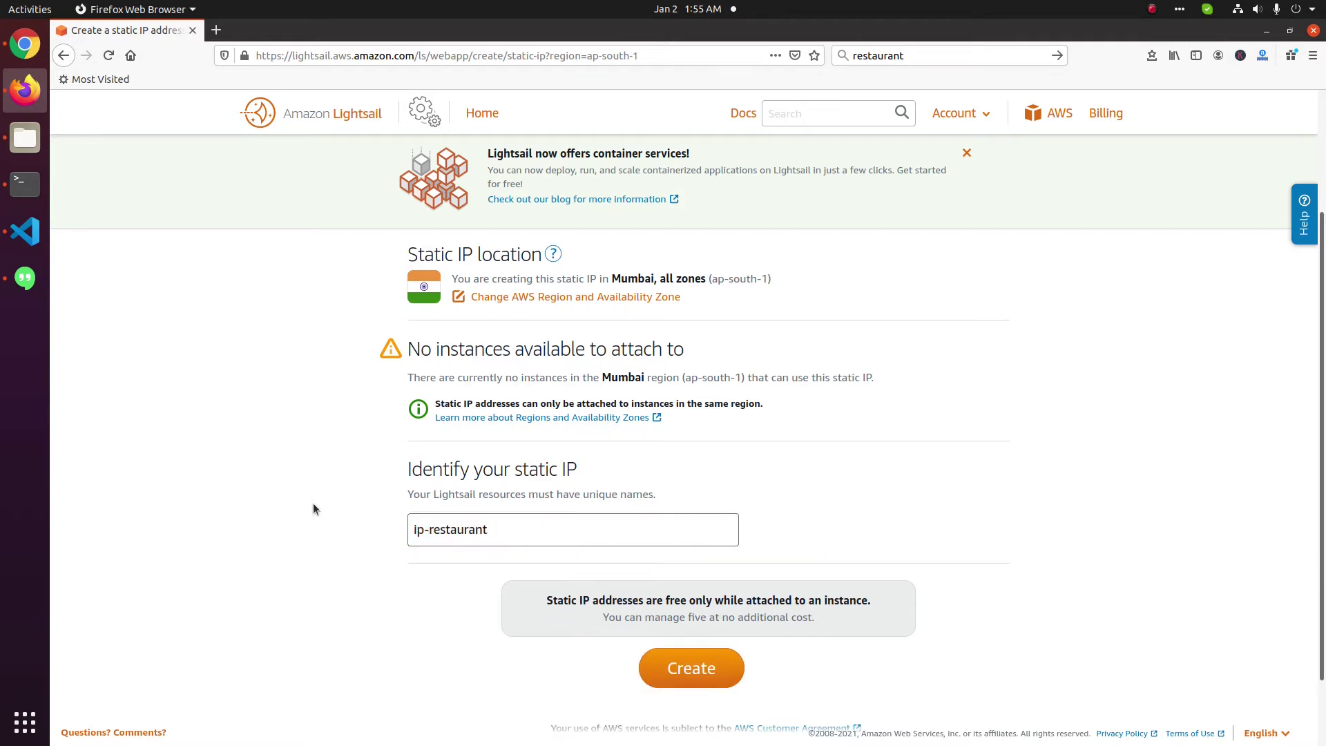
key(shift+Left)
key(shift+Left)
key(shift+Left)
key(shift+Left)
key(shift+Left)
key(shift+Left)
key(shift+Left)
key(shift+Left)
key(shift+Left)
key(shift+Left)
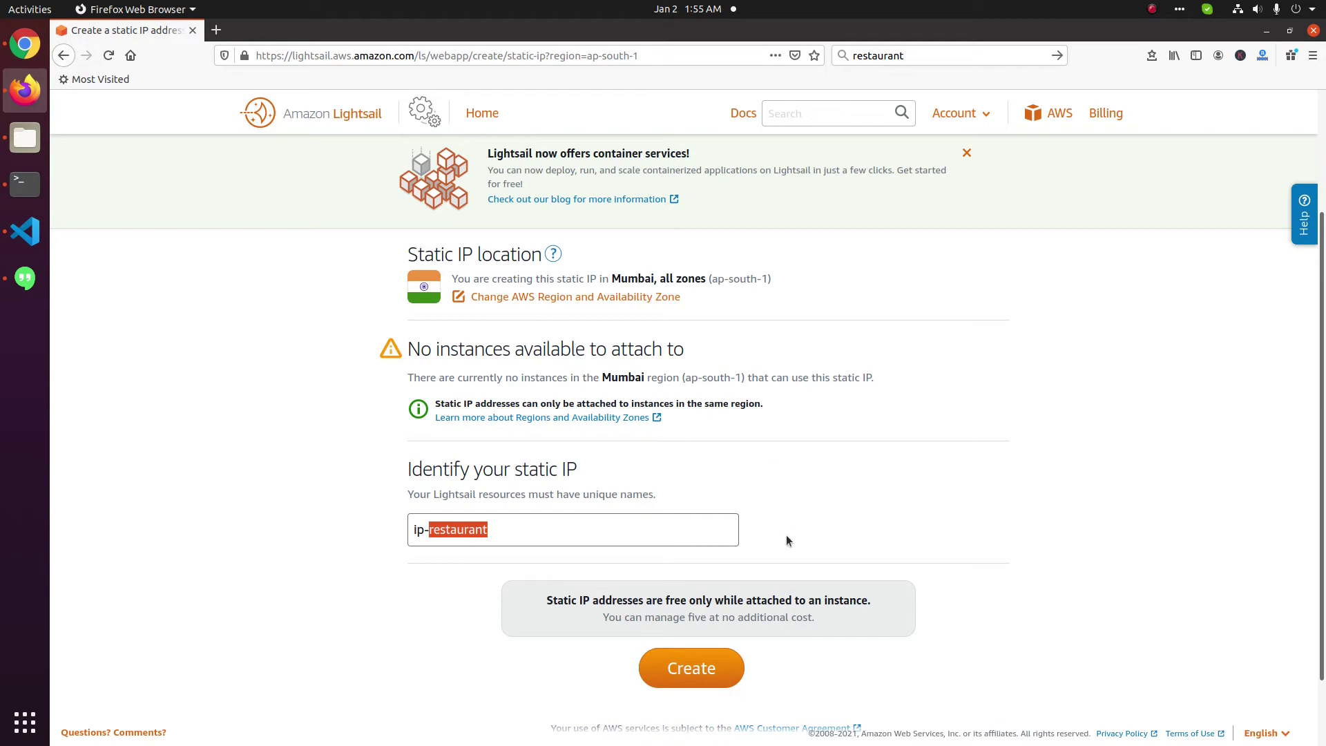
click(707, 663)
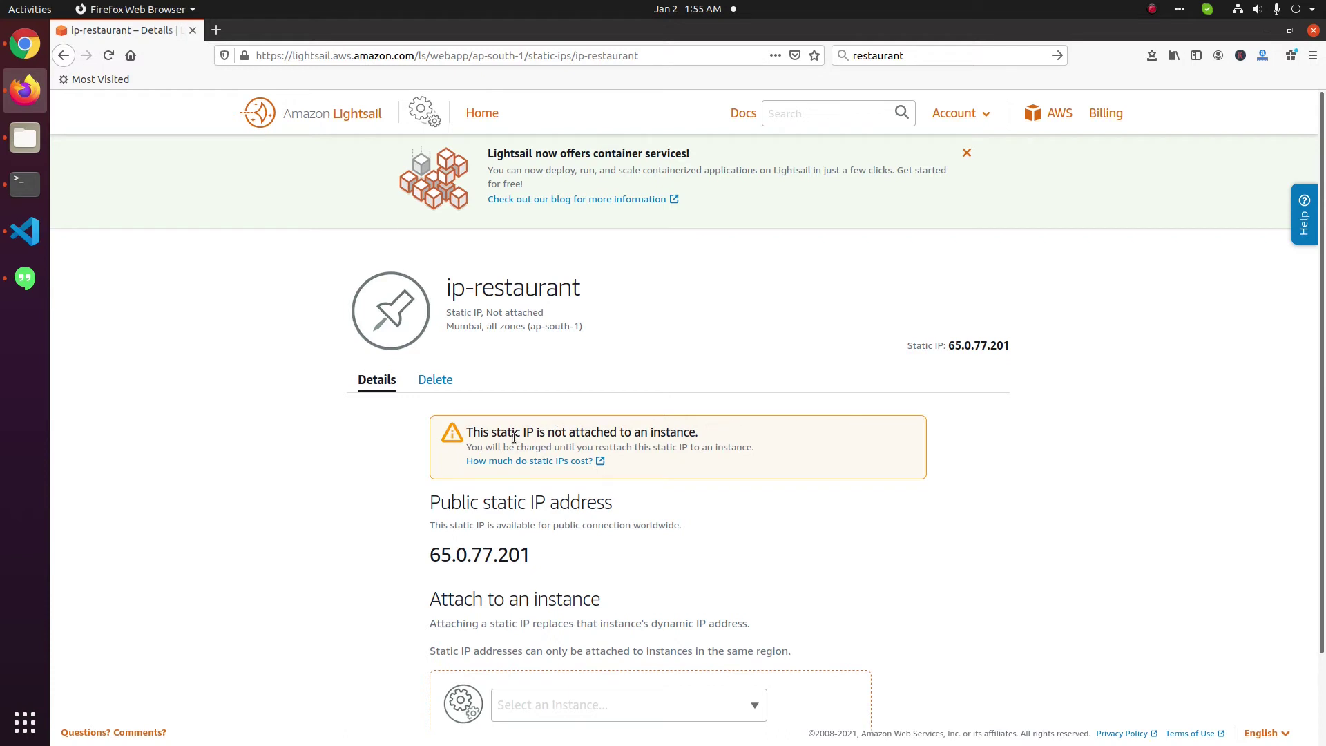
Review the attachment information of the ip-restaurant static IP and the public IP in the restaurant instance's connection details
drag(471, 435, 707, 445)
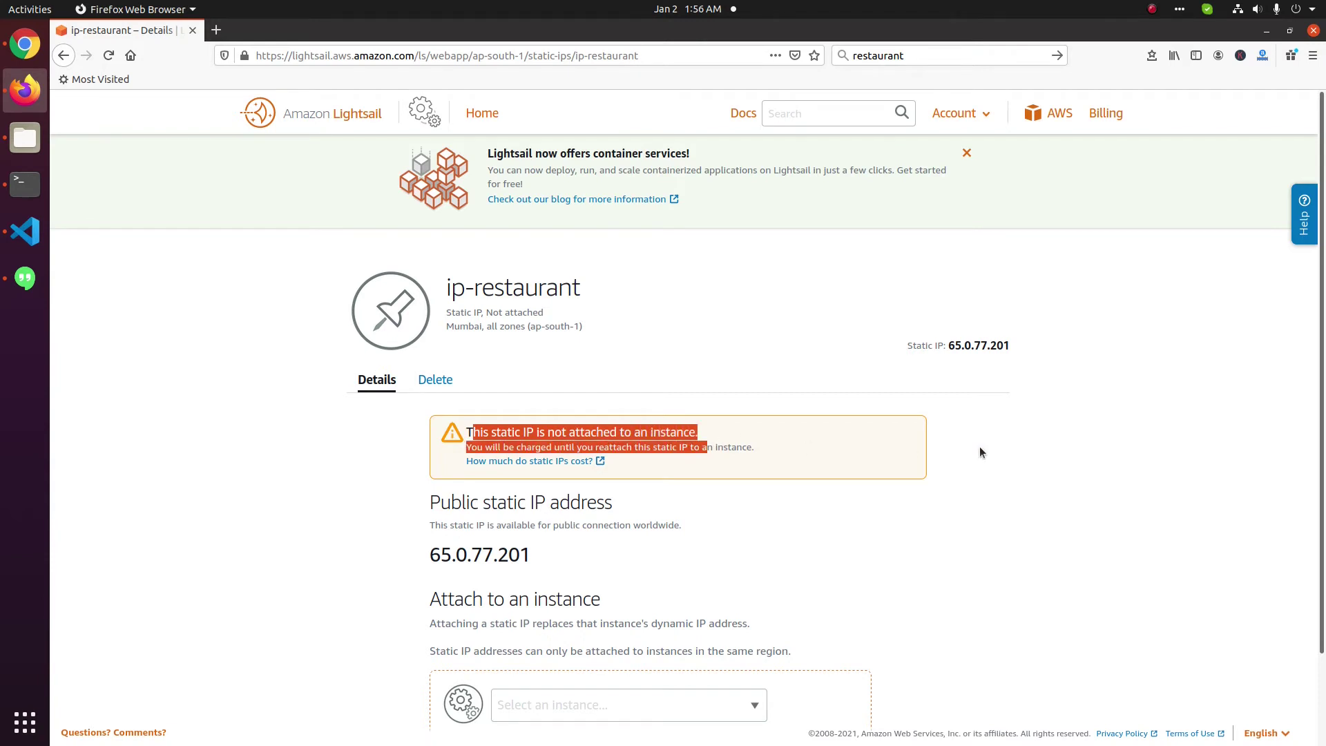
scroll(1046, 429, down, 3)
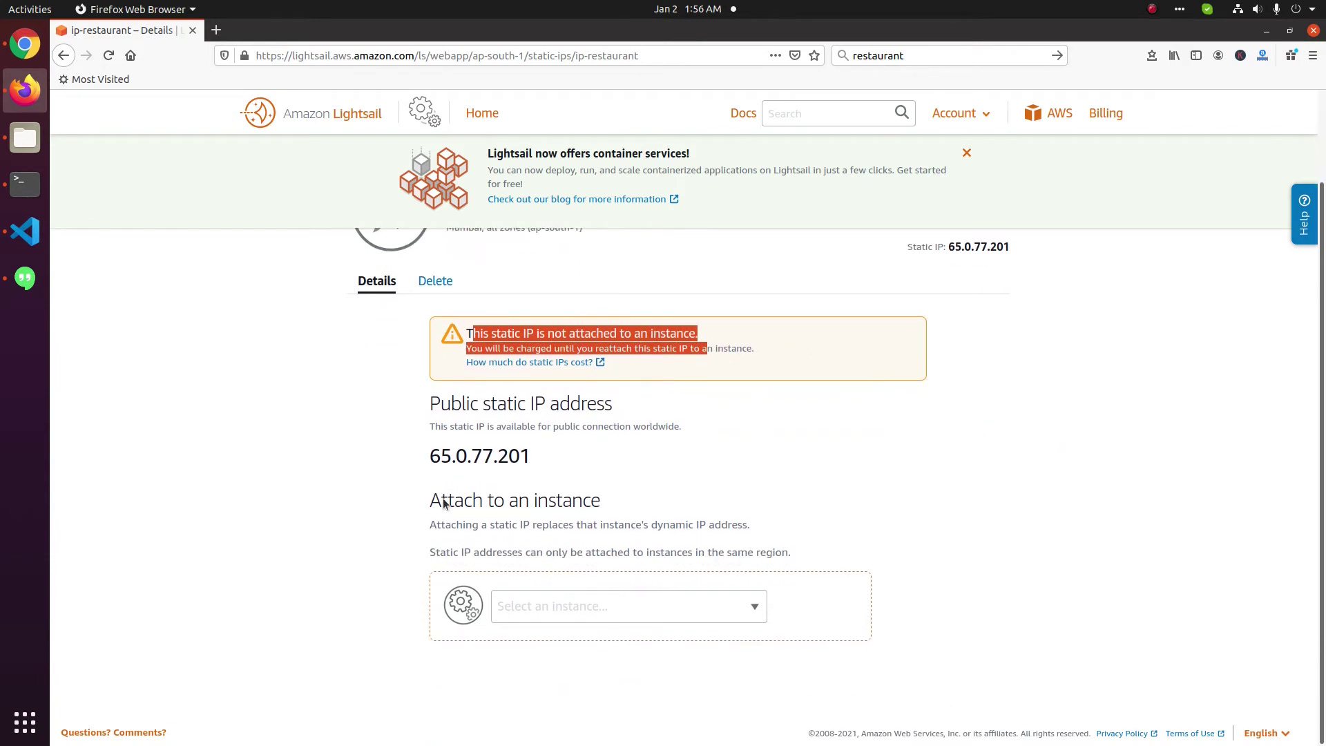
drag(441, 504, 870, 512)
scroll(890, 514, up, 3)
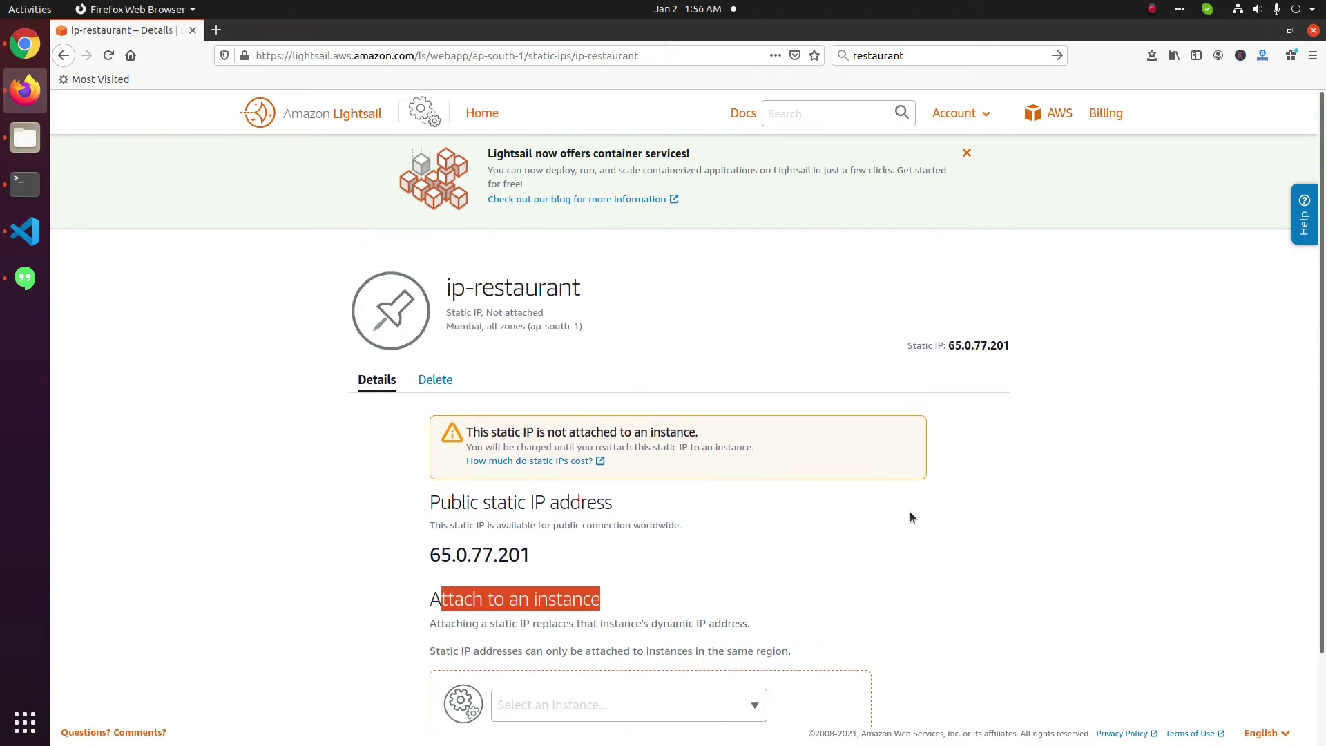
click(338, 127)
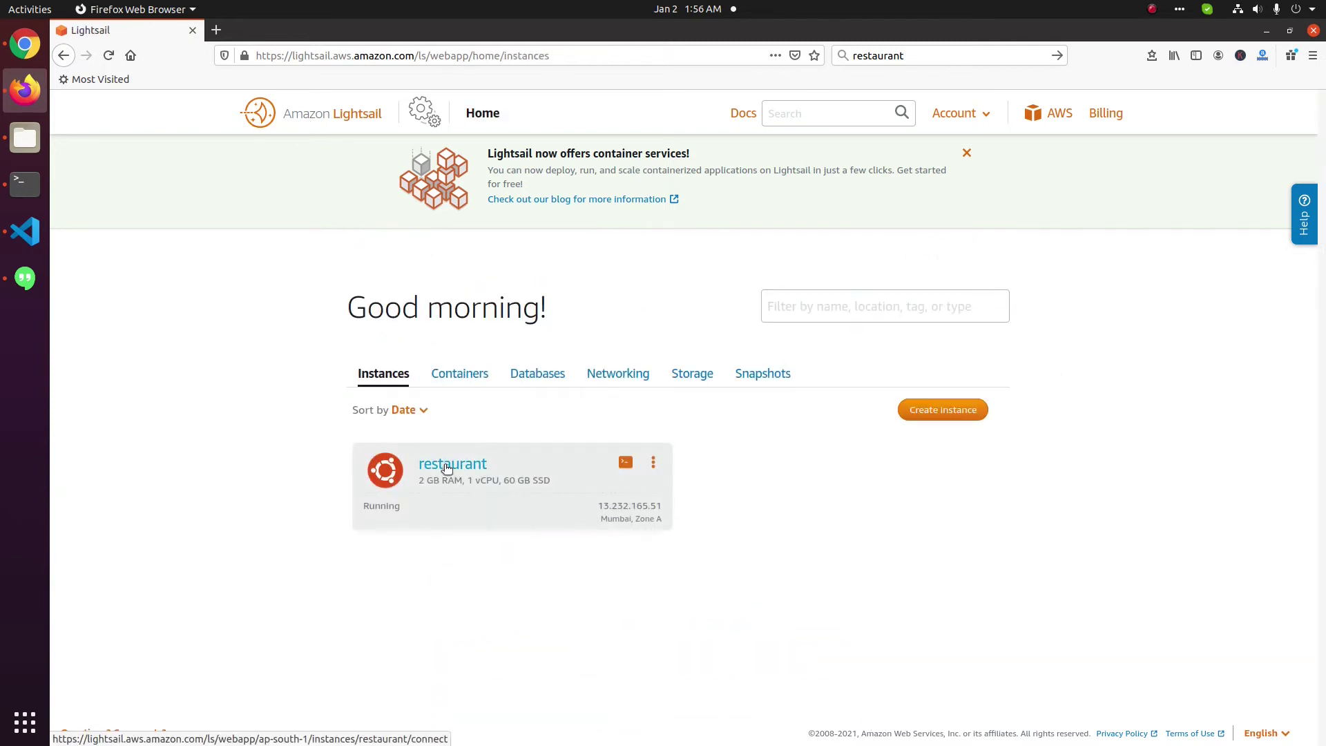
click(448, 464)
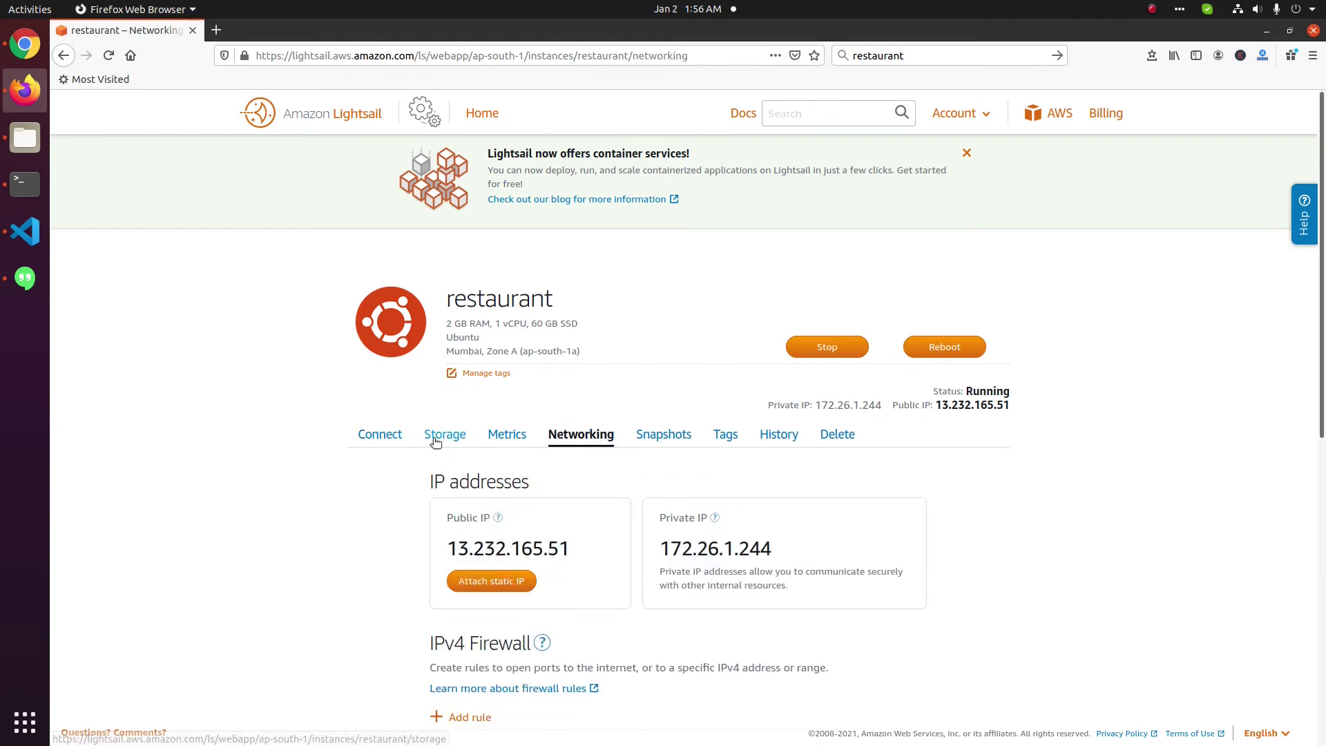
click(380, 434)
scroll(622, 532, down, 5)
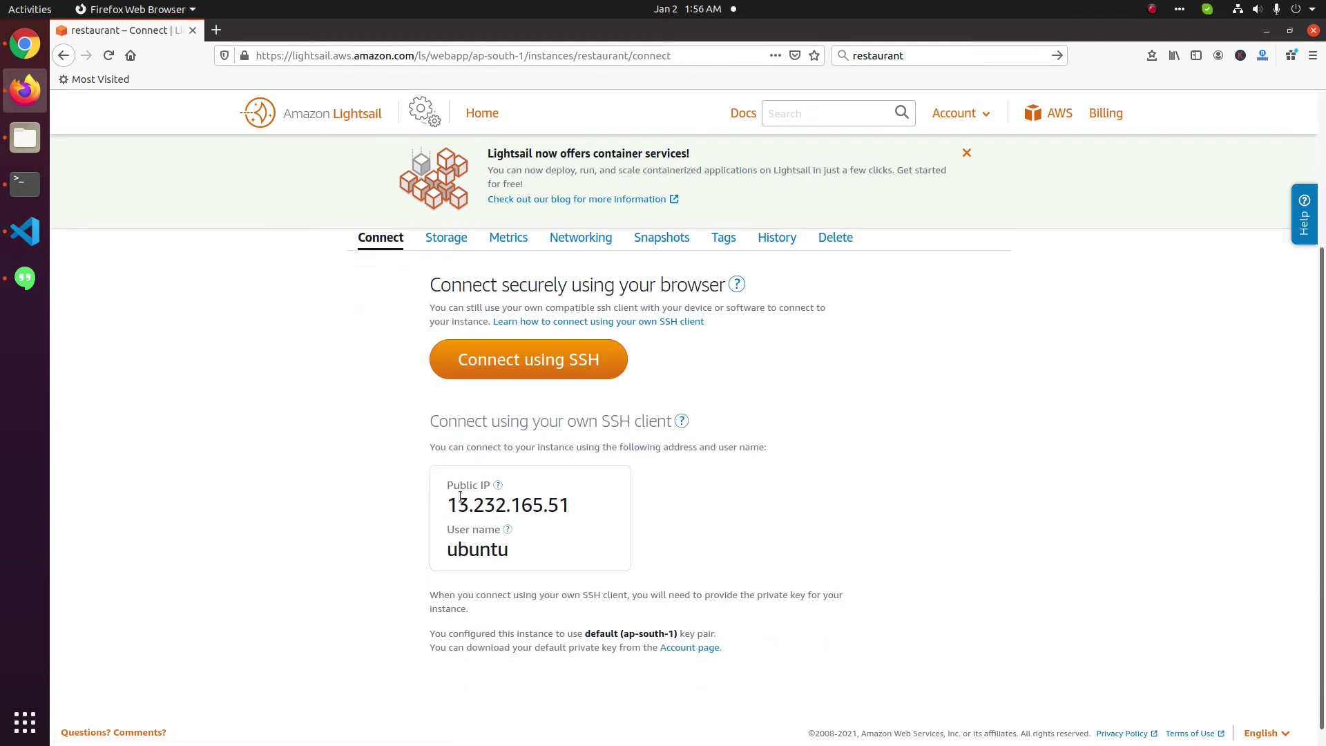
drag(448, 503, 577, 506)
scroll(760, 414, up, 5)
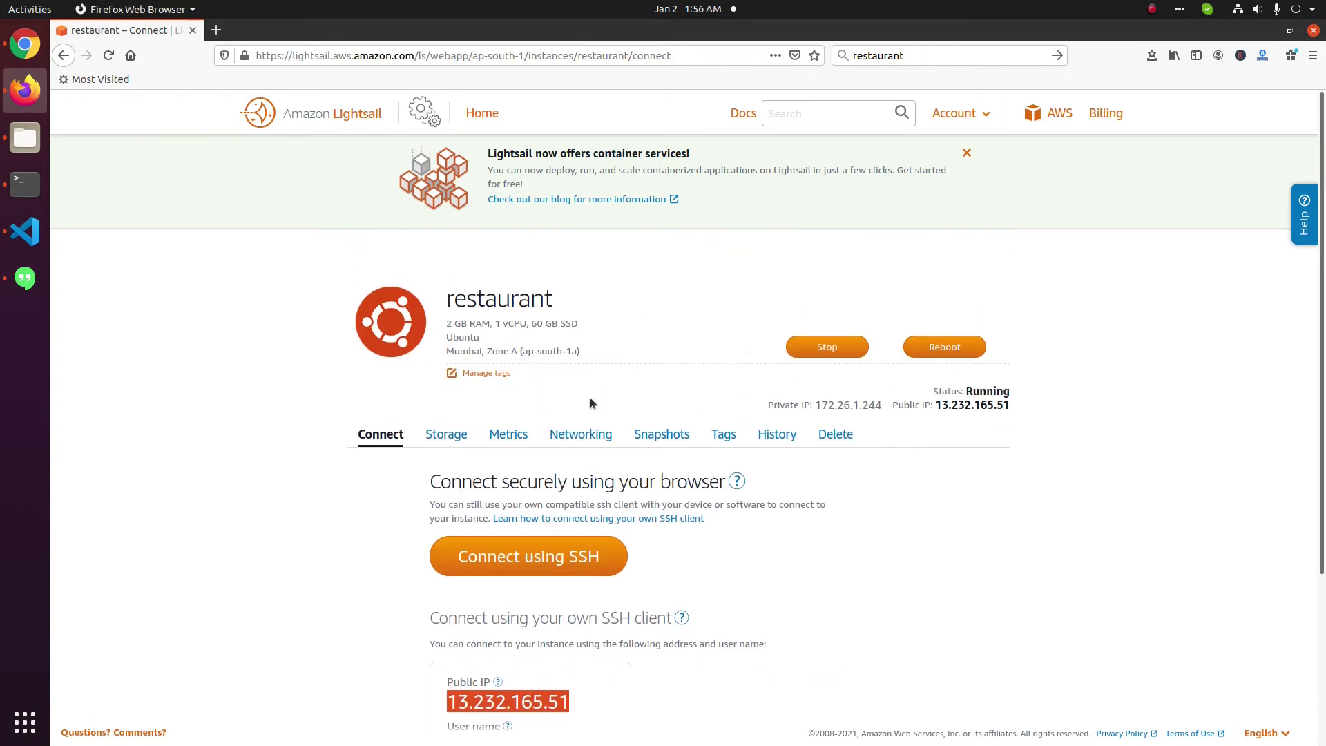
Attach the ip-restaurant static IP to the restaurant instance in its networking settings
click(586, 435)
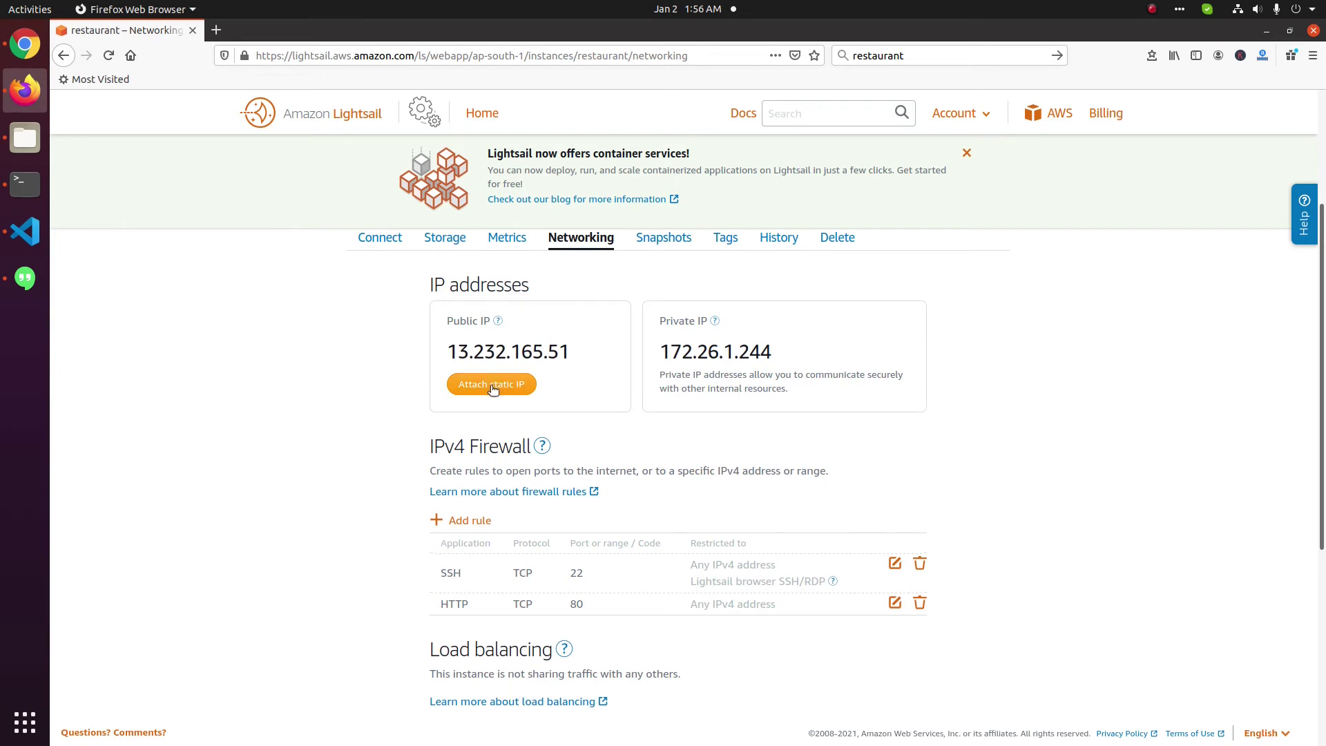
click(493, 385)
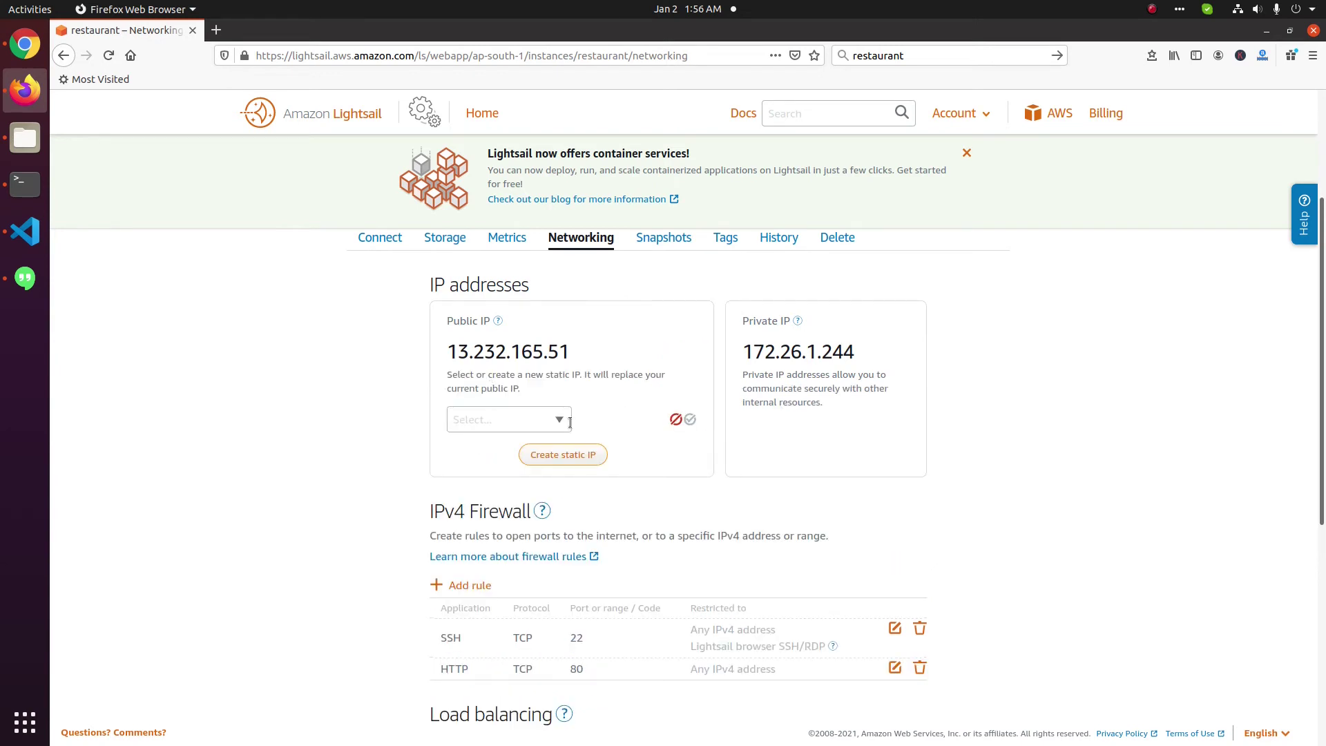
click(568, 421)
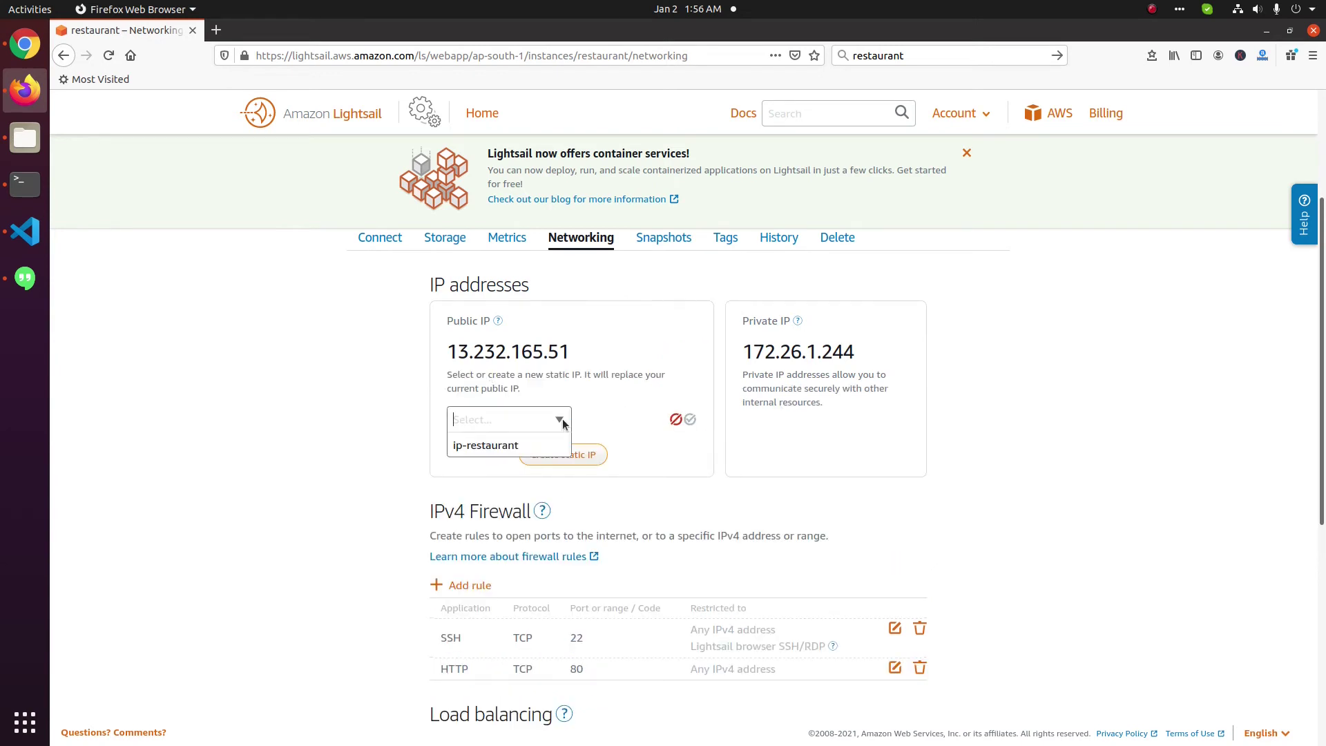
click(480, 447)
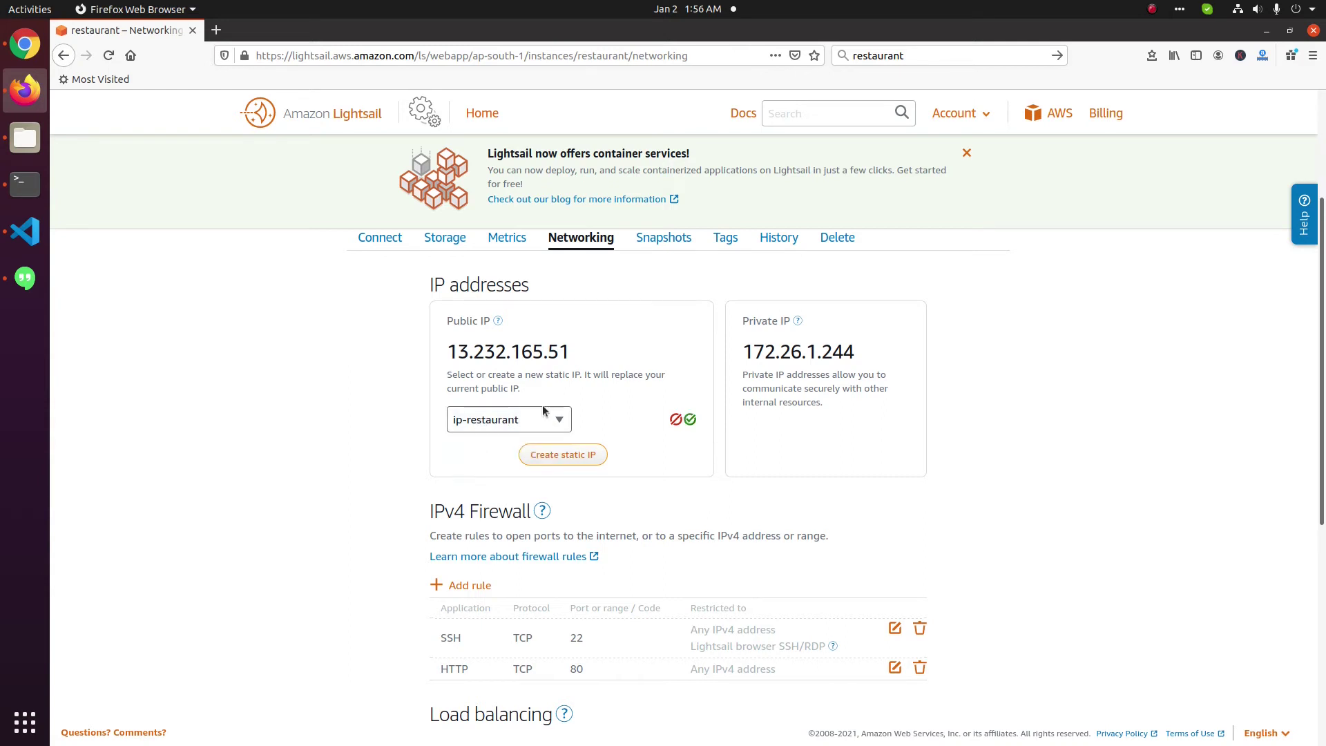
click(690, 420)
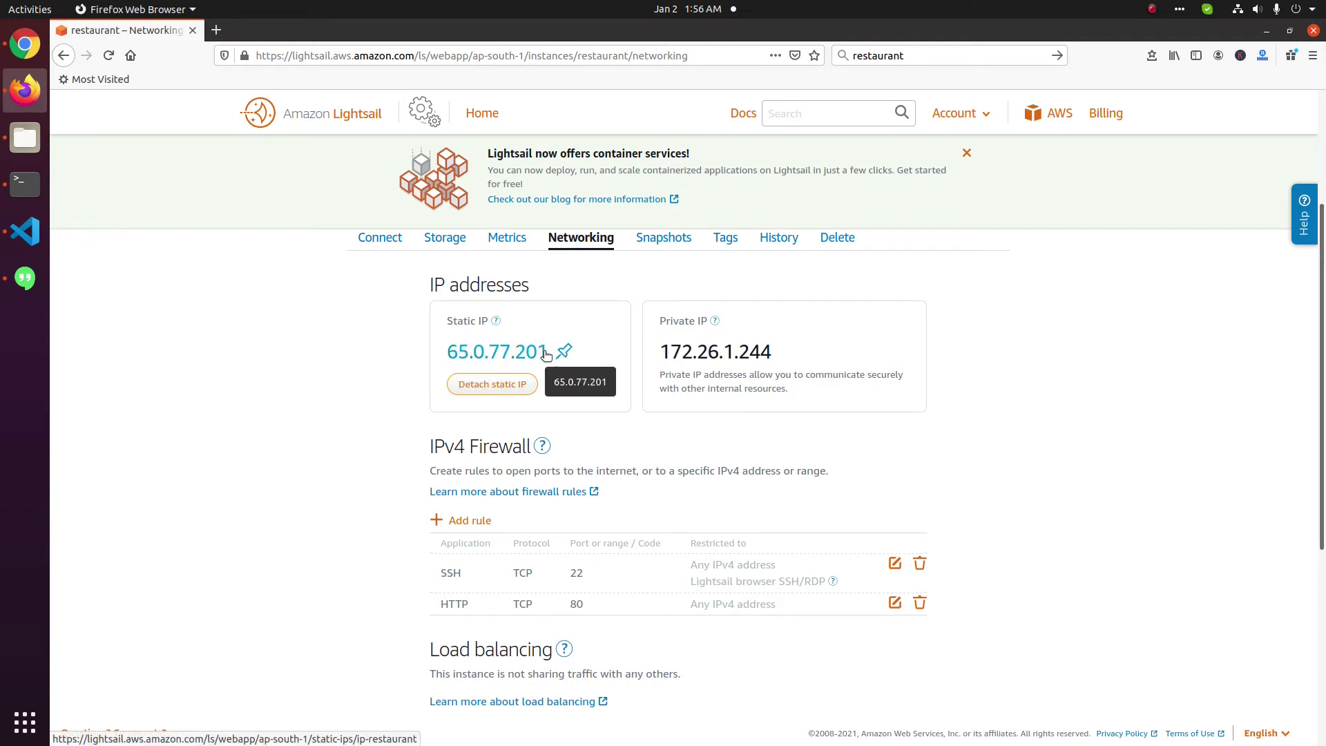
drag(439, 356, 670, 355)
click(1109, 418)
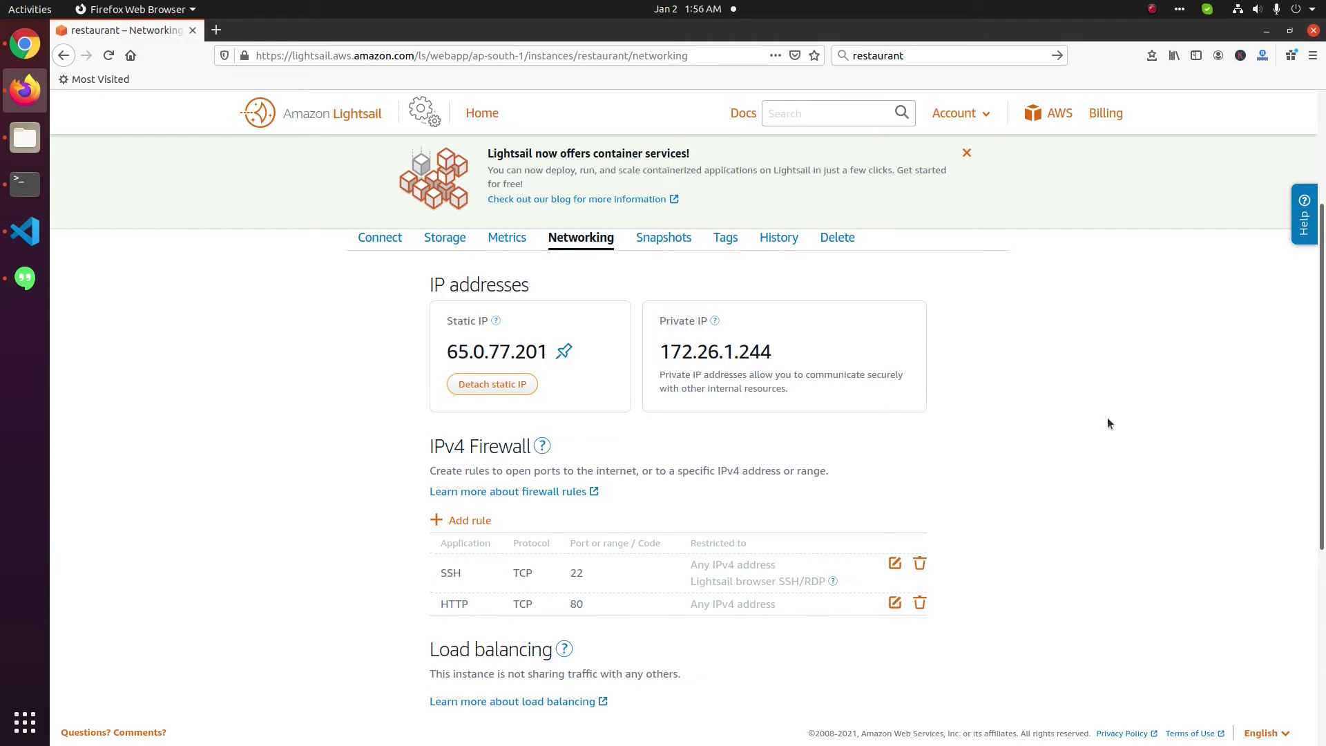
scroll(1092, 421, up, 5)
Add an HTTPS rule to the restaurant instance's IPv4 firewall
scroll(1089, 420, down, 2)
scroll(1090, 421, down, 3)
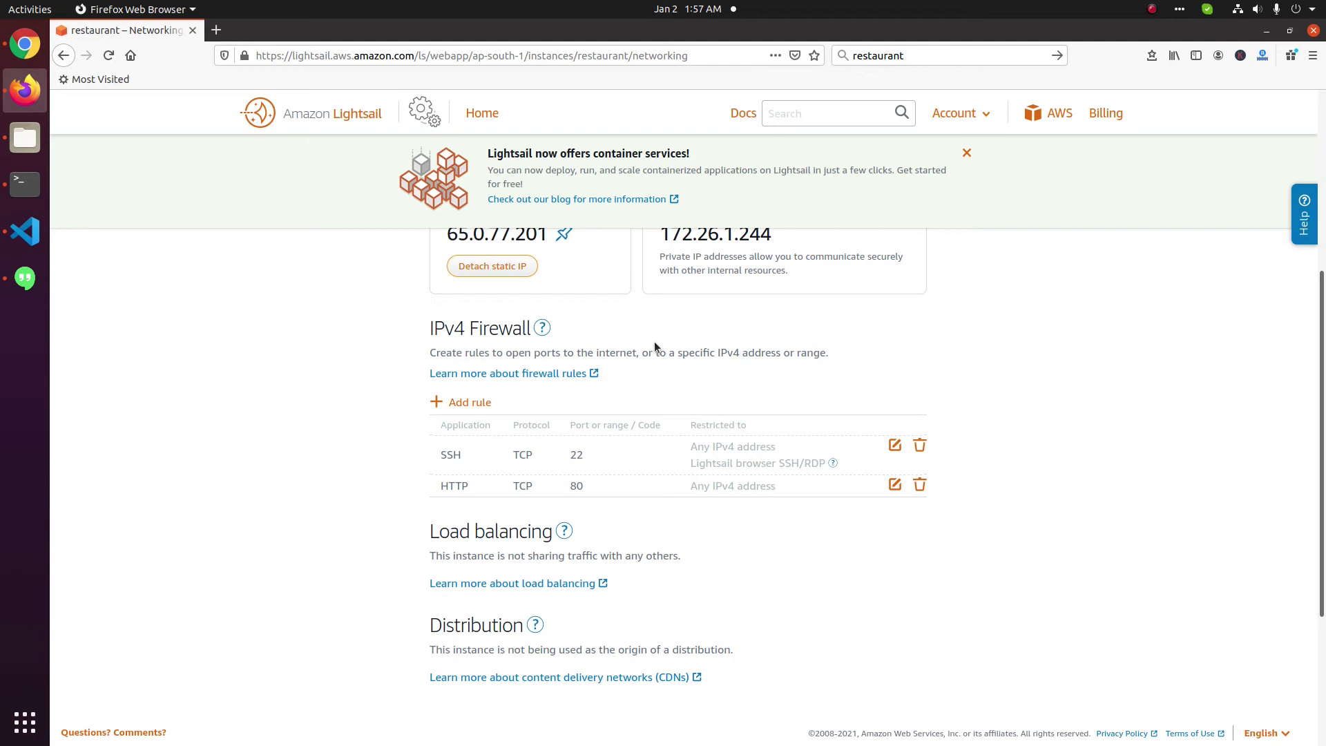
click(479, 403)
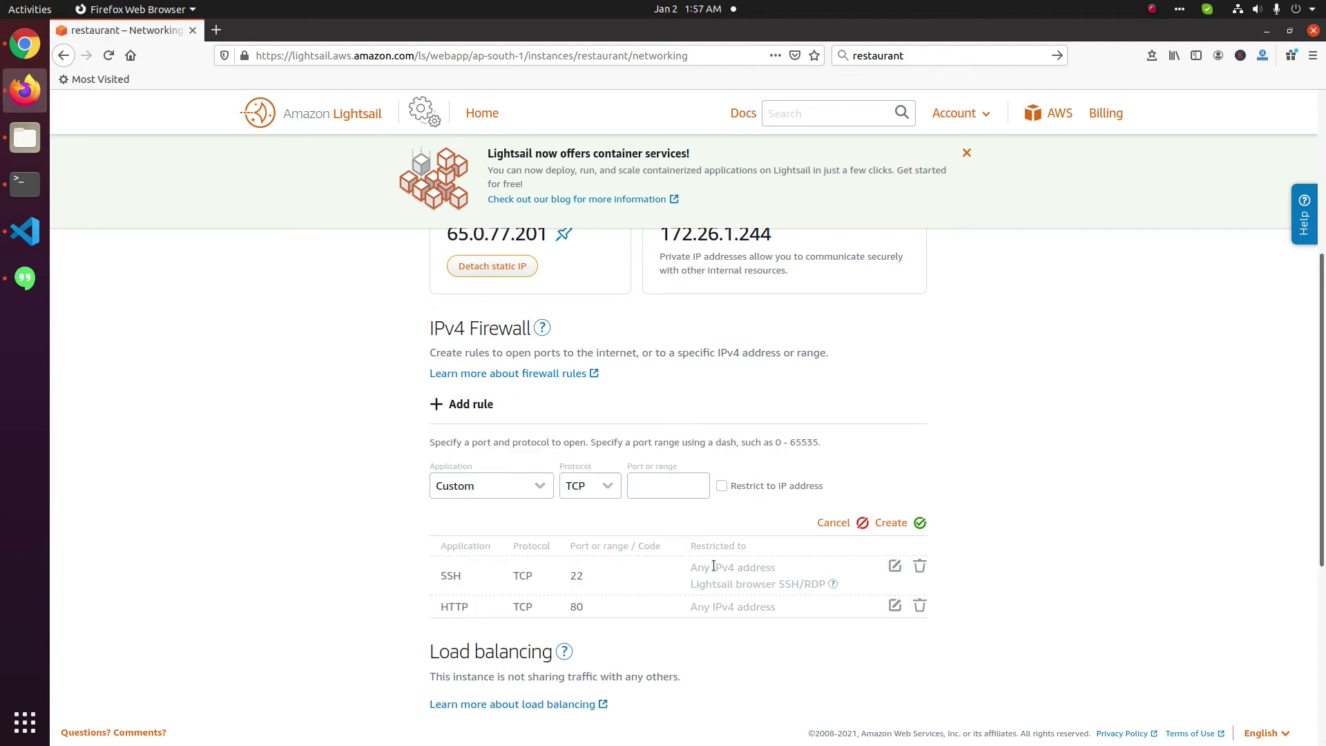
click(491, 487)
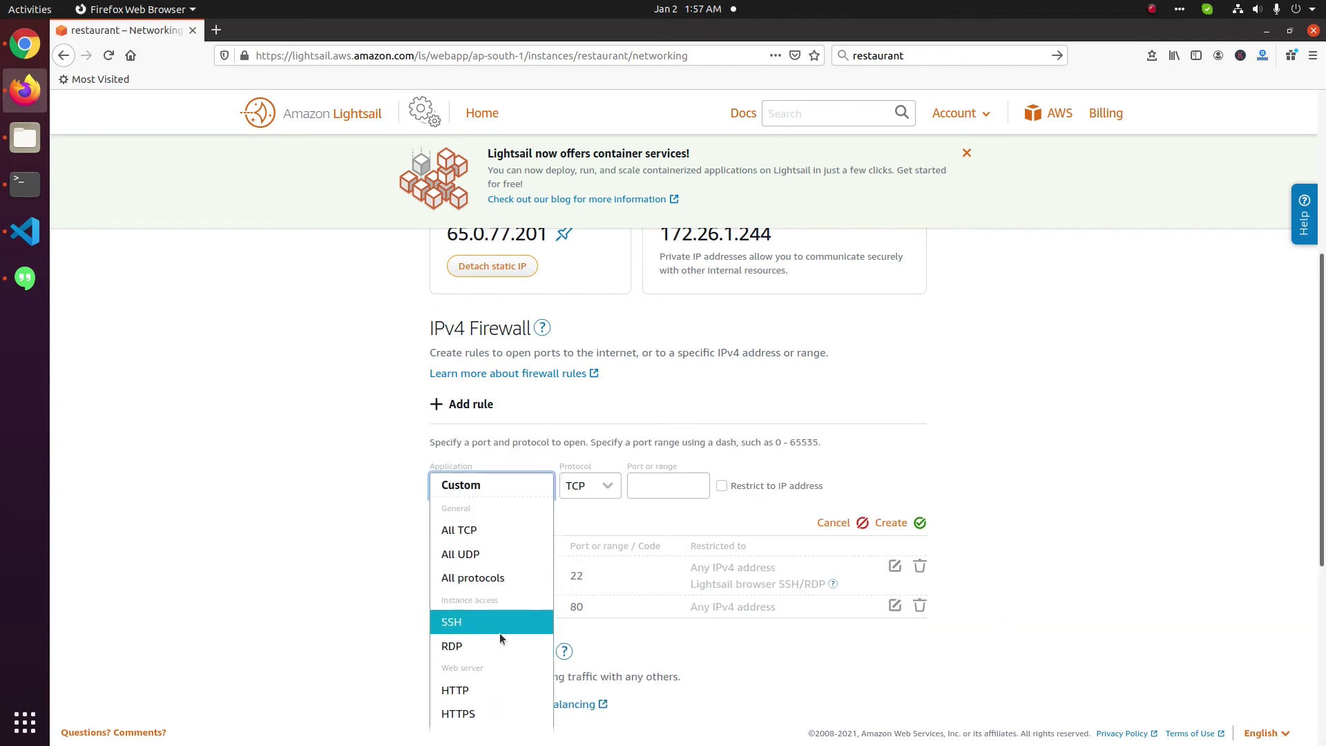
scroll(500, 632, down, 2)
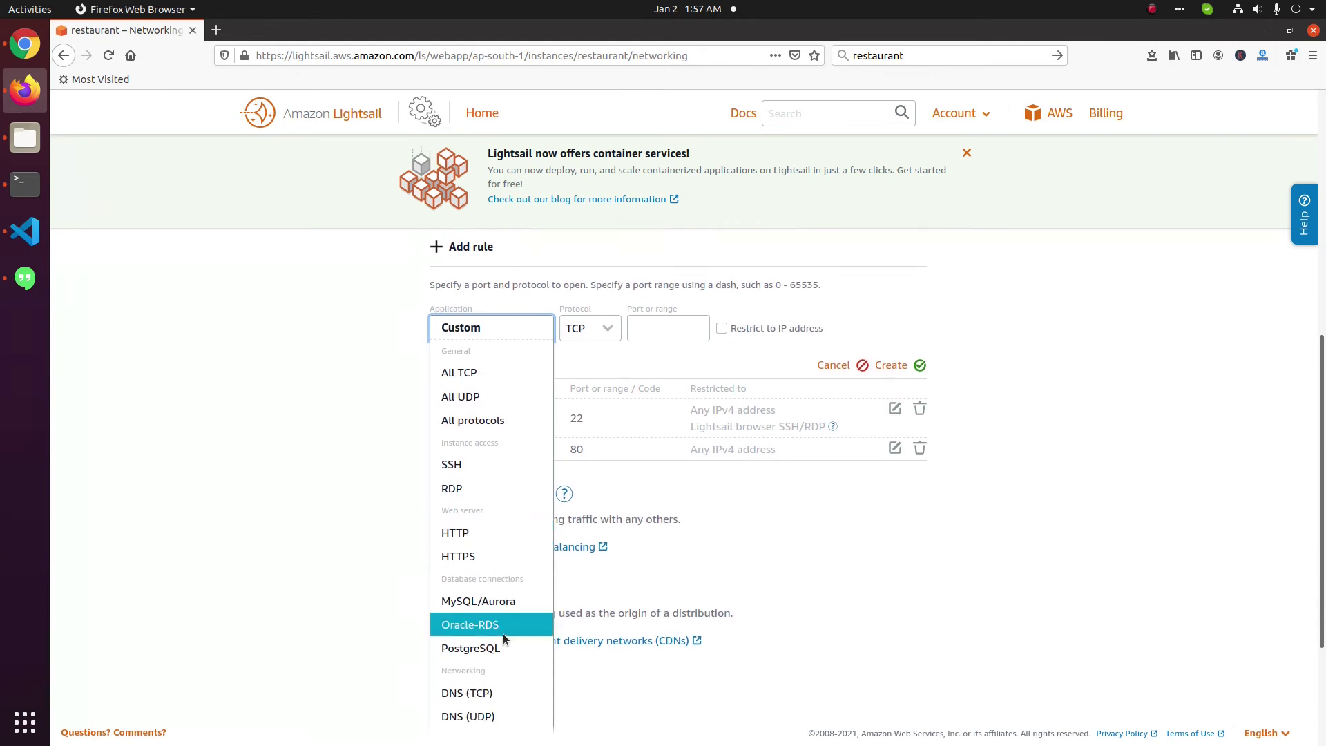
click(466, 559)
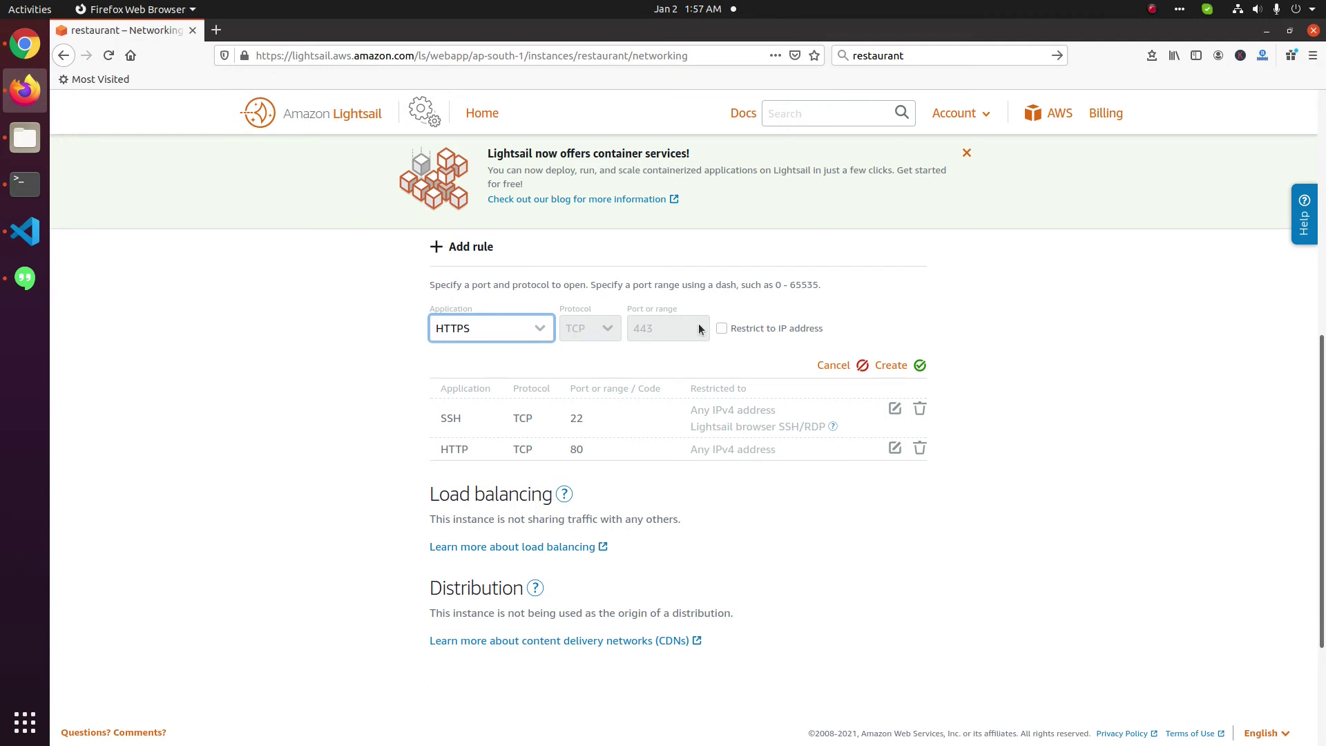
click(921, 364)
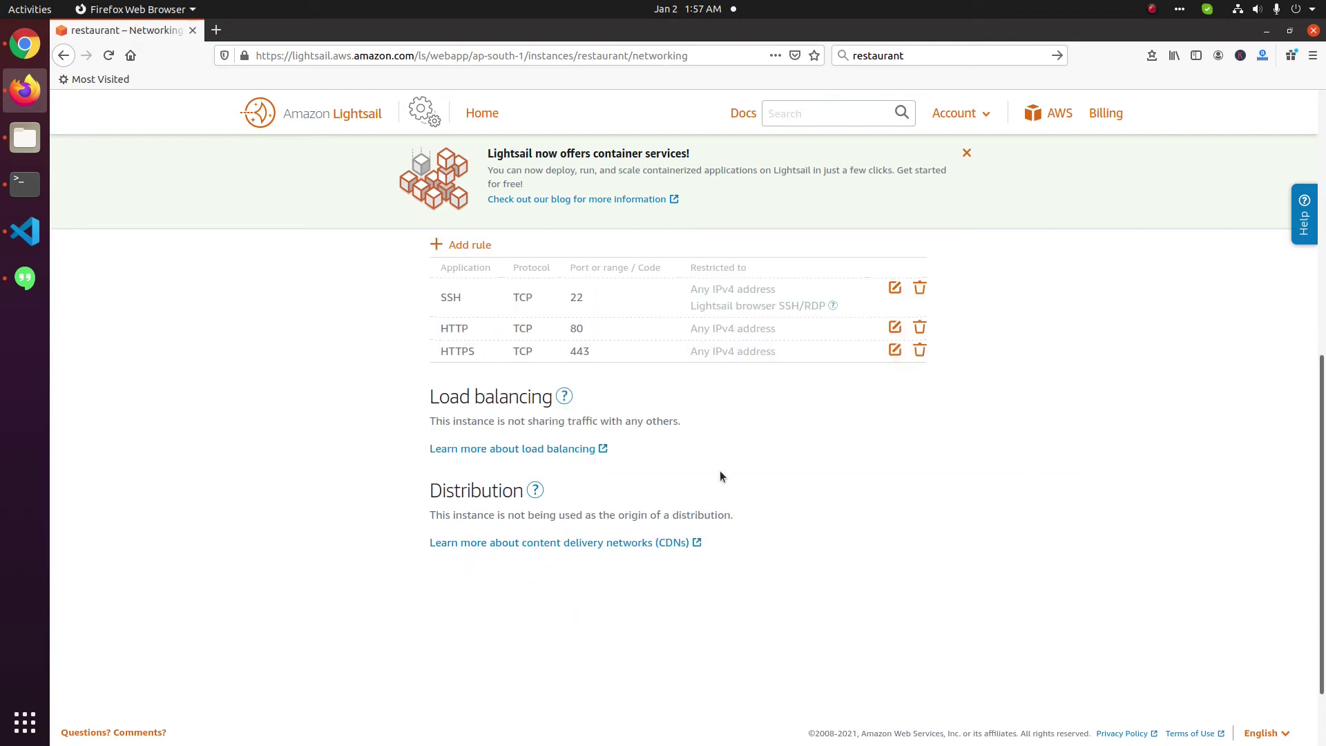
Add a custom TCP rule for port 7777 to the instance's IPv4 firewall
scroll(720, 476, up, 2)
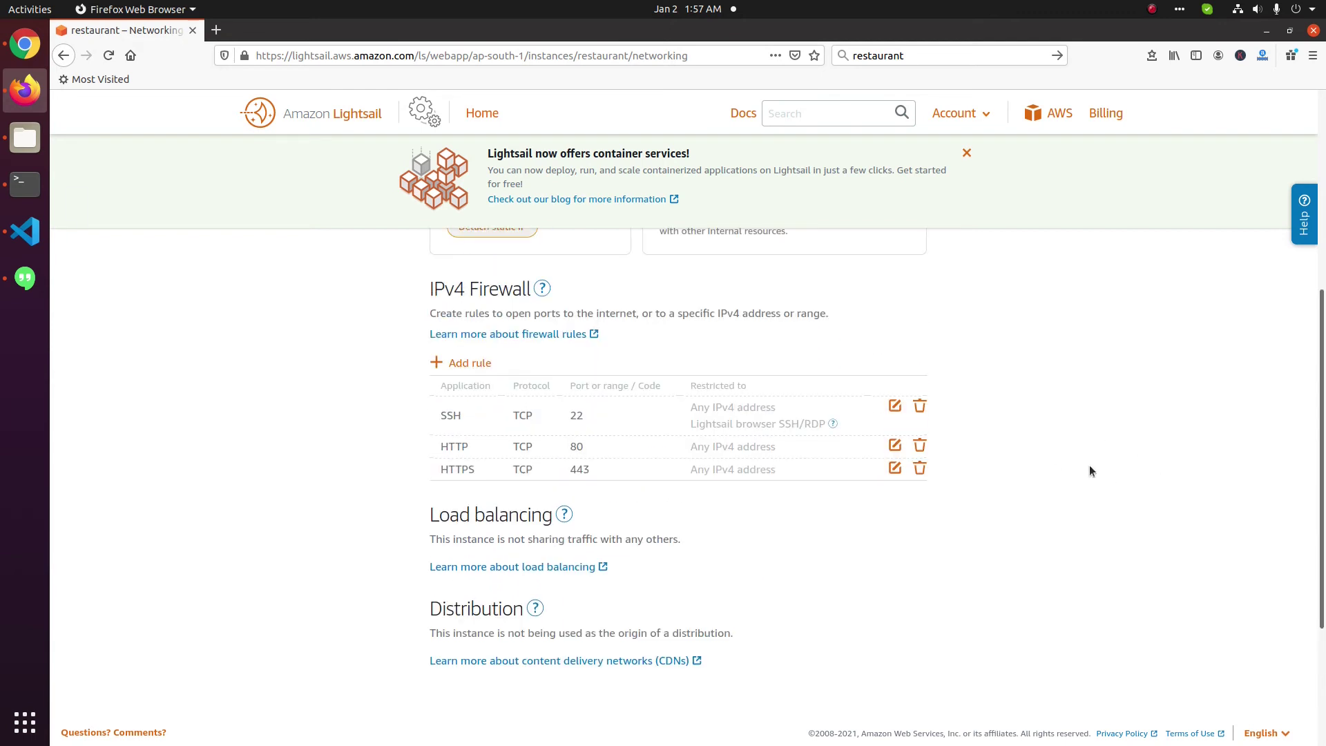
click(476, 363)
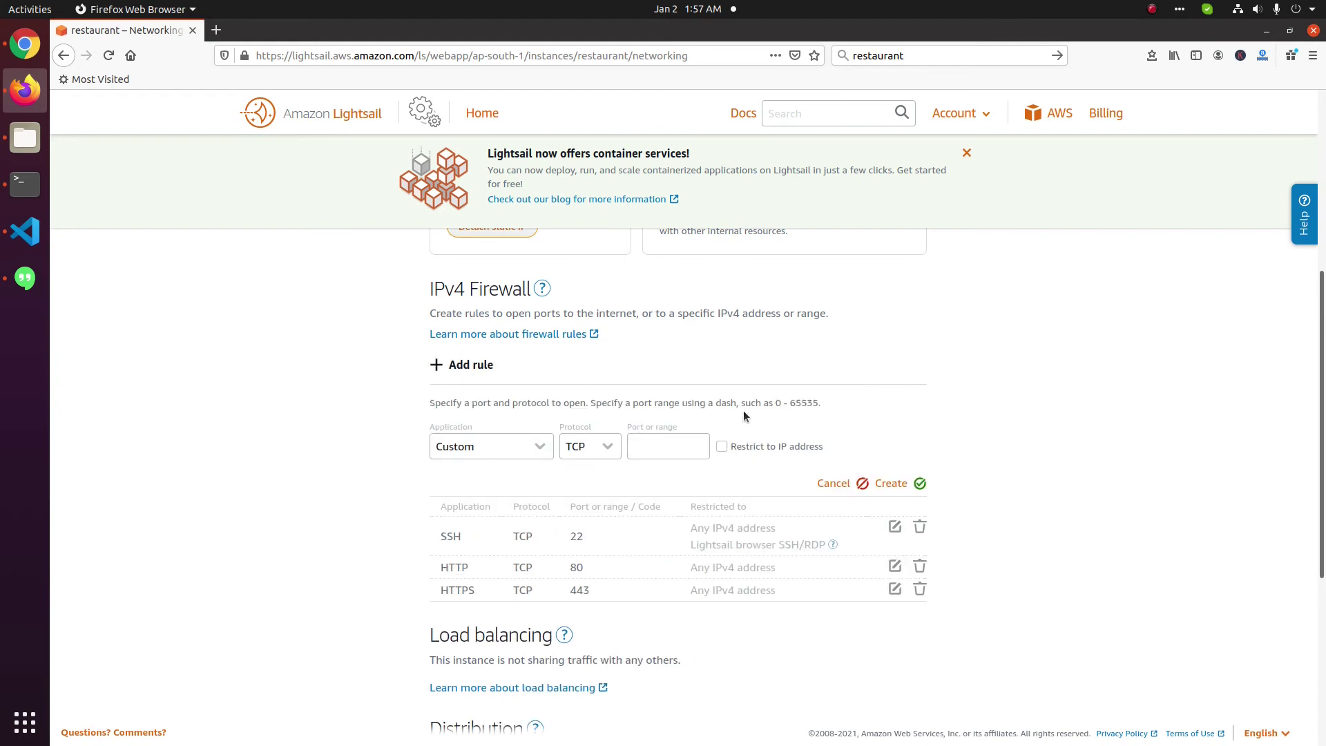
click(610, 446)
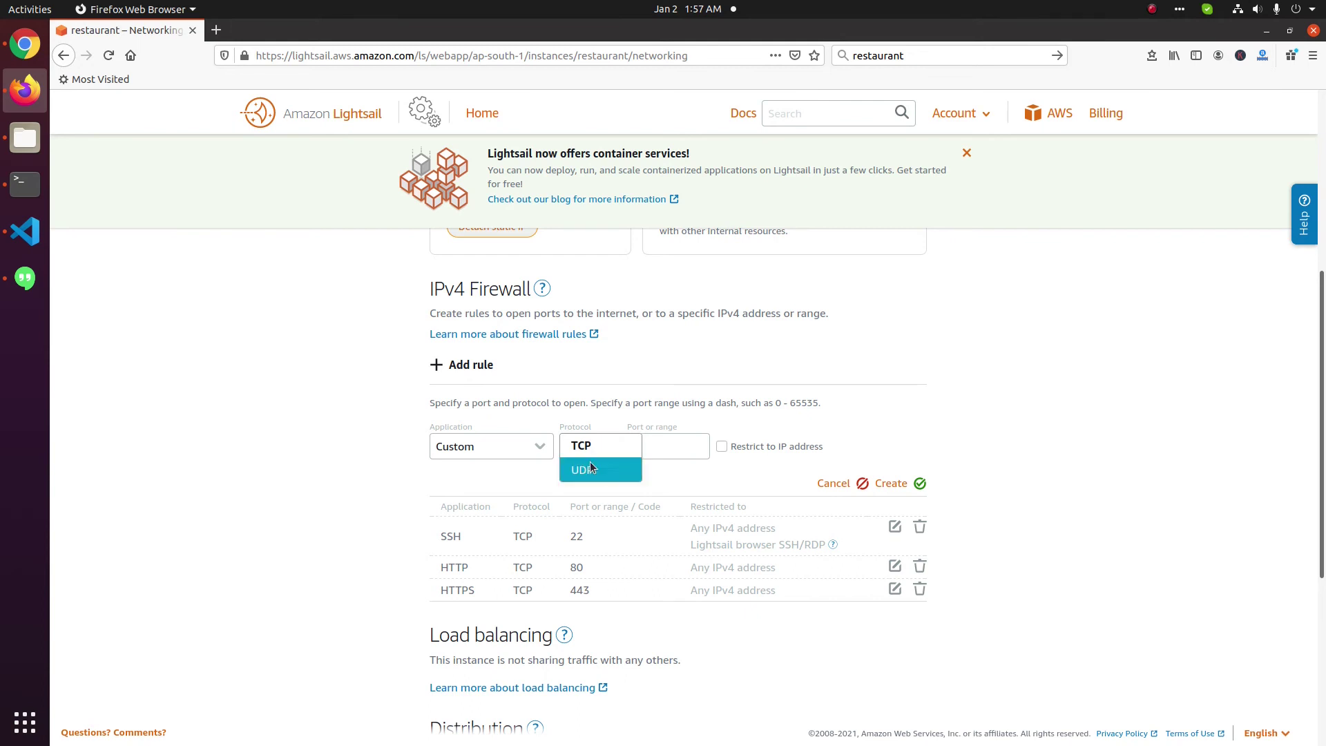
click(670, 446)
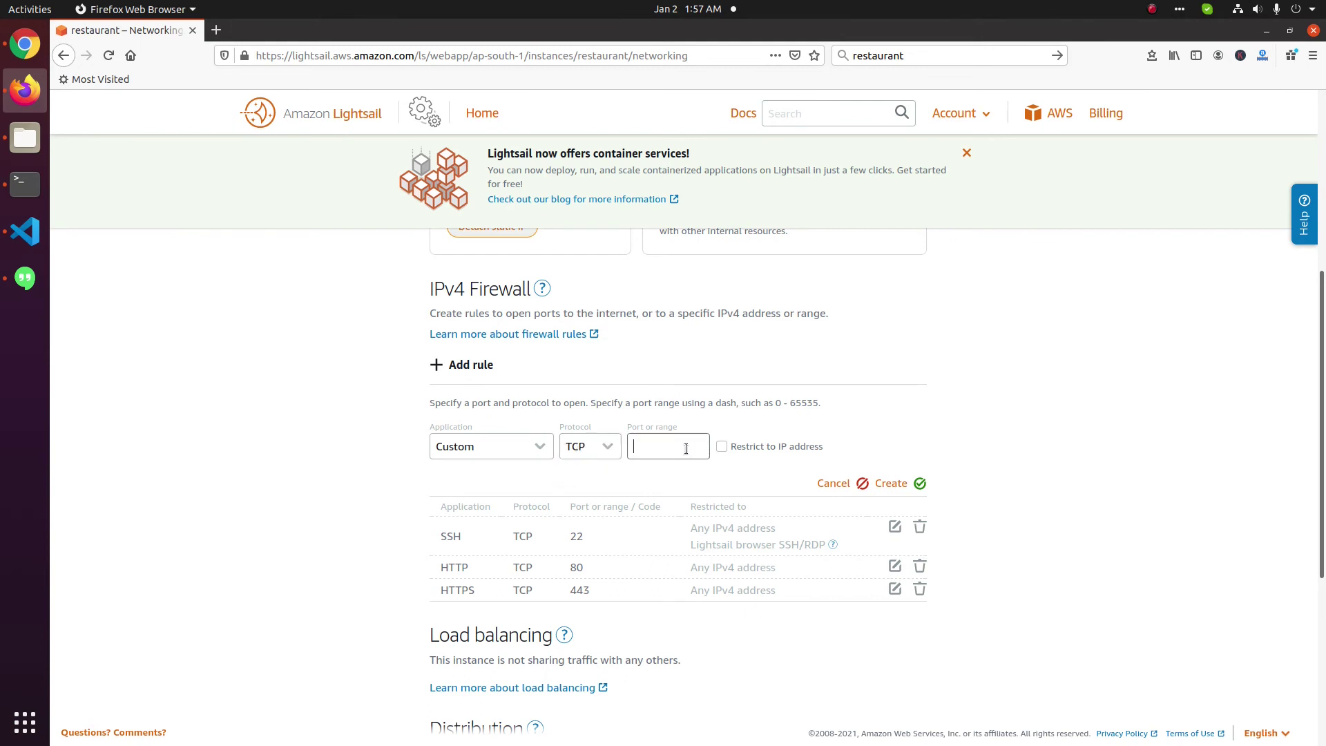
text(7777)
click(904, 487)
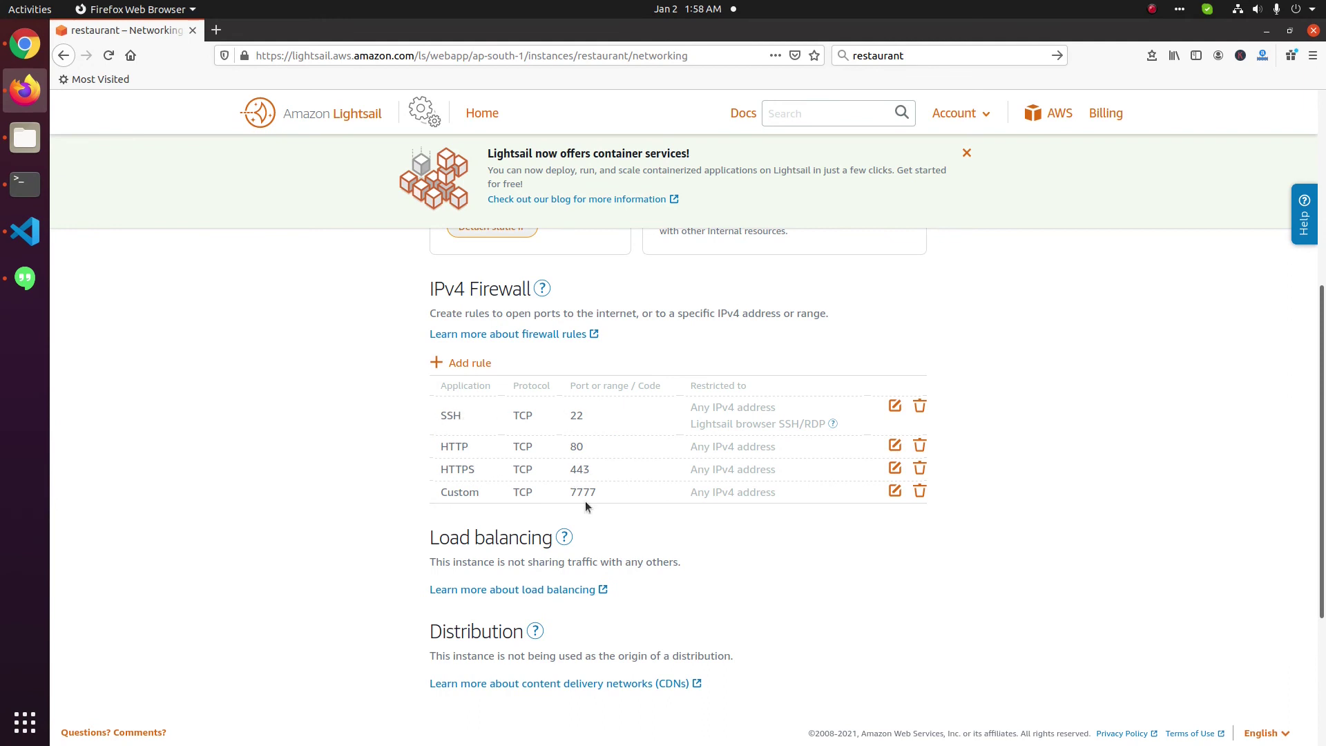
Open a browser-based SSH terminal session to the restaurant instance from its connection page
scroll(1291, 503, down, 4)
drag(1323, 522, 1320, 232)
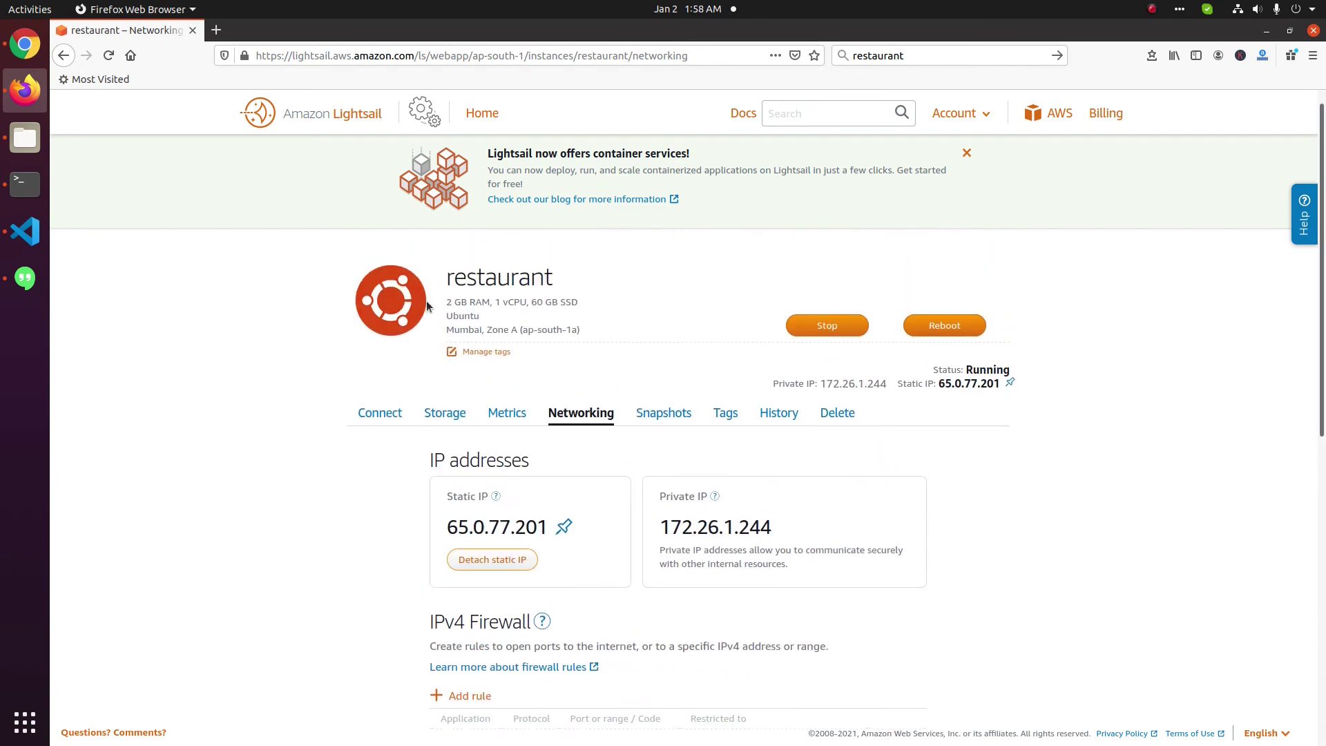
click(378, 413)
scroll(1039, 409, down, 5)
scroll(1034, 407, up, 4)
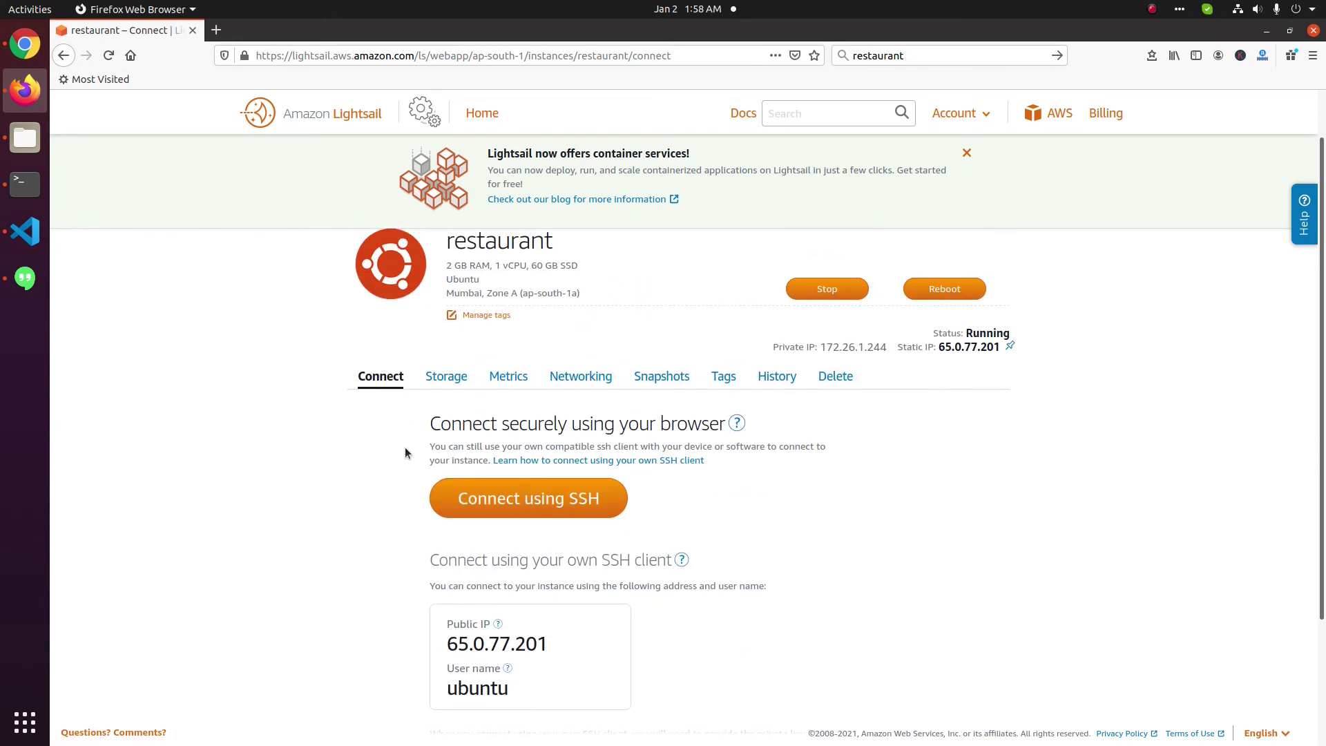
drag(447, 423, 661, 424)
click(737, 423)
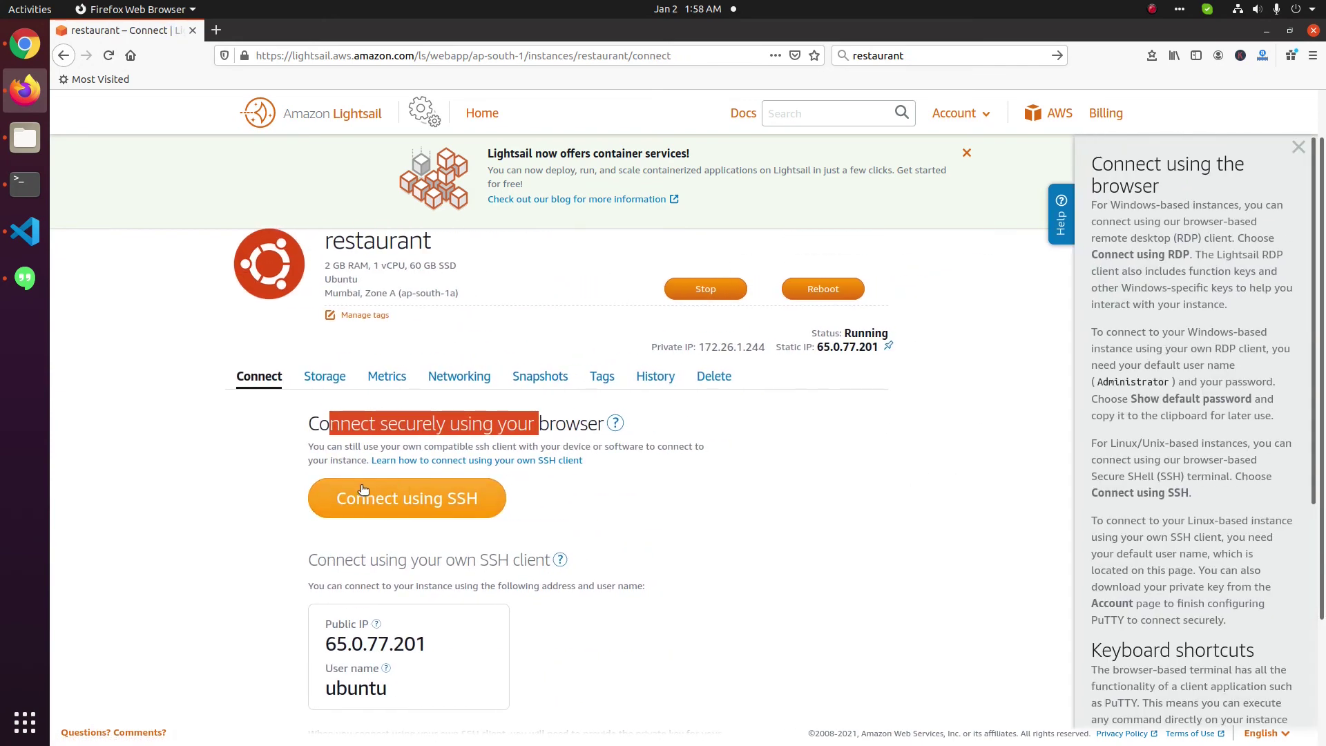
click(1298, 148)
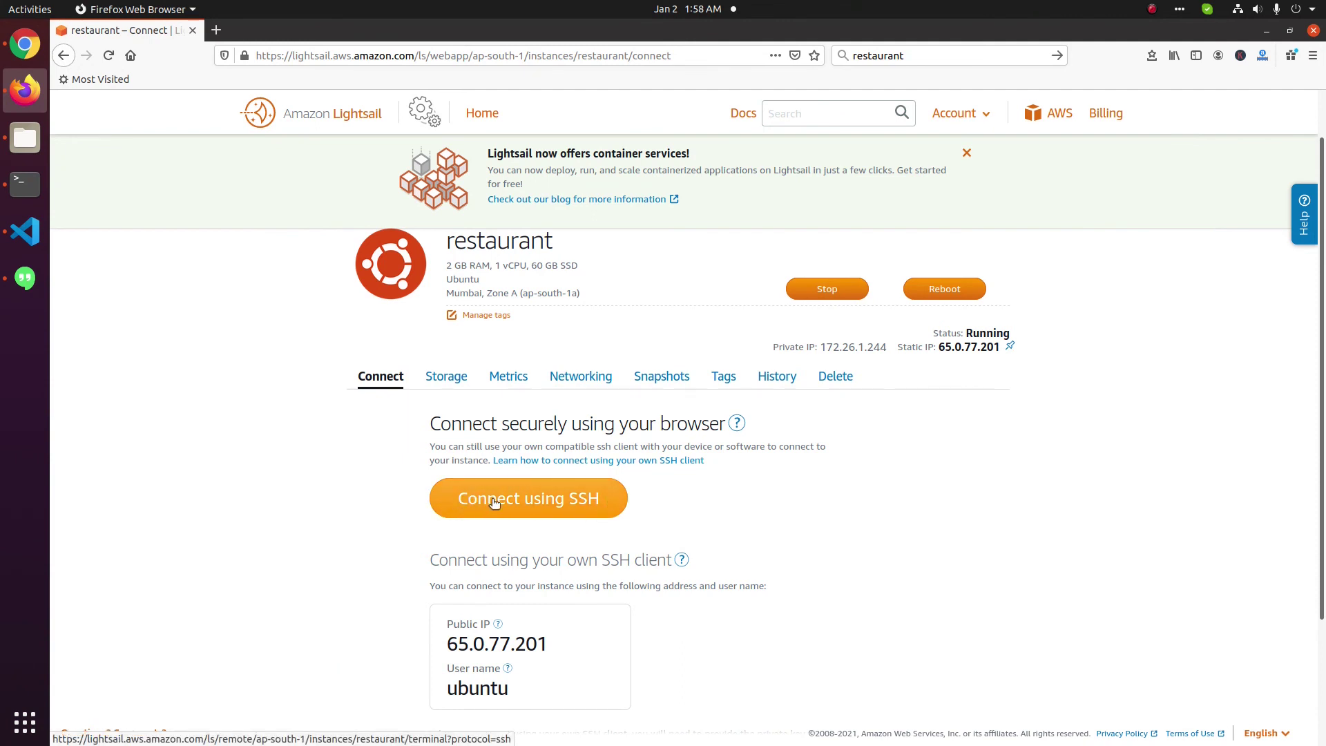
click(517, 504)
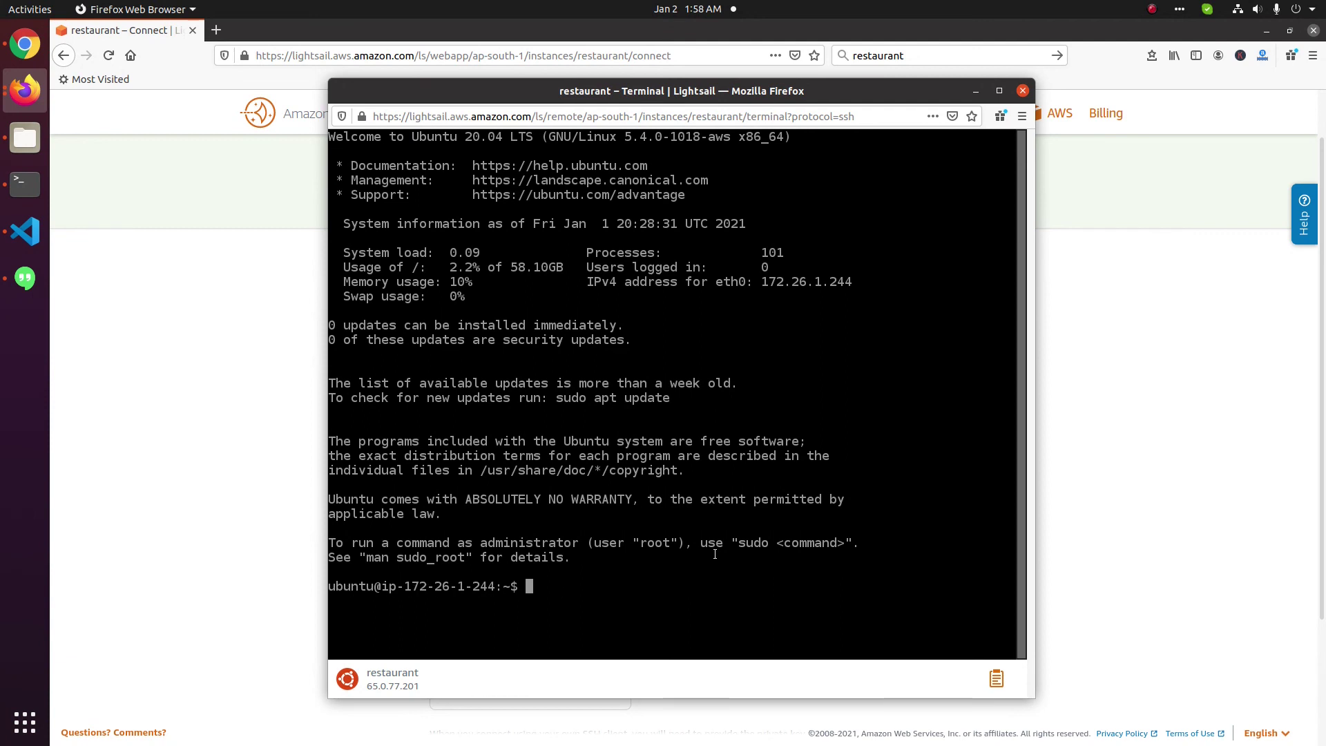
Switch to root with "sudo su", then run "passwd ubuntu" and enter the new password for that account
text(sudo su)
key(Return)
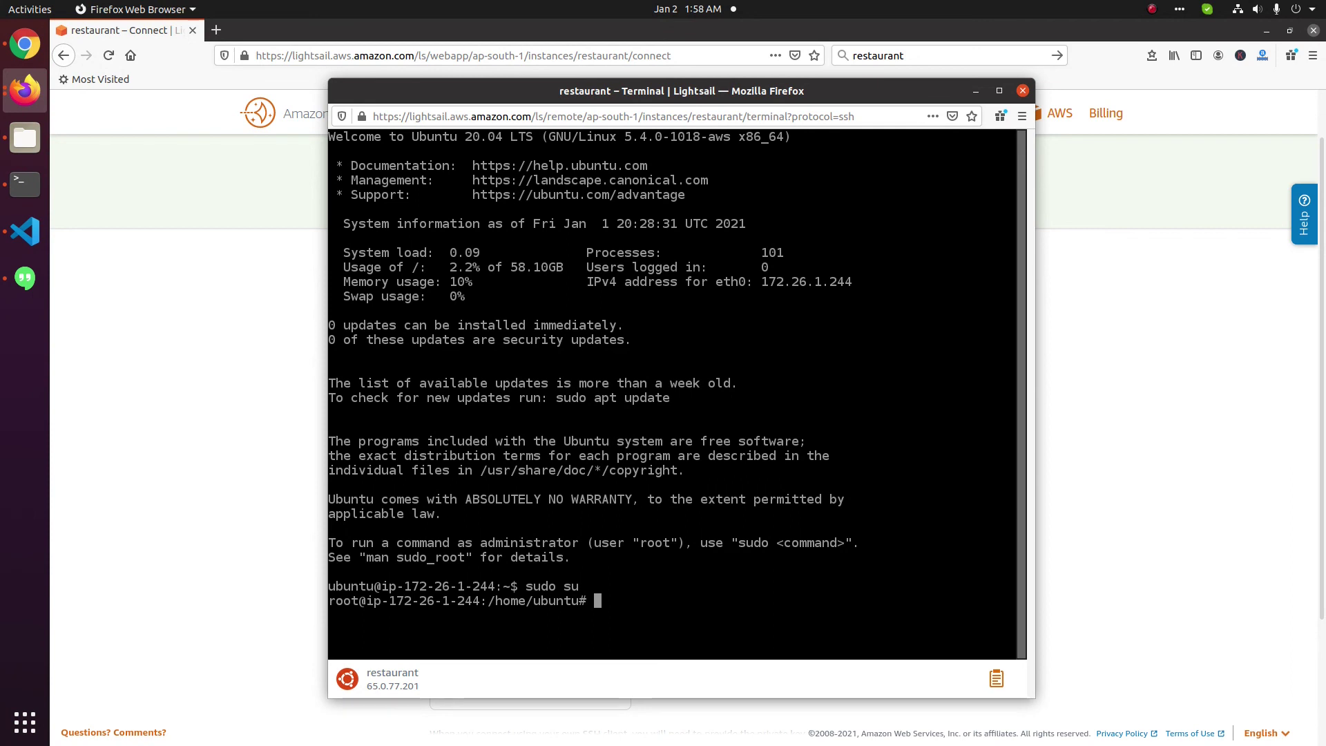
text(passw)
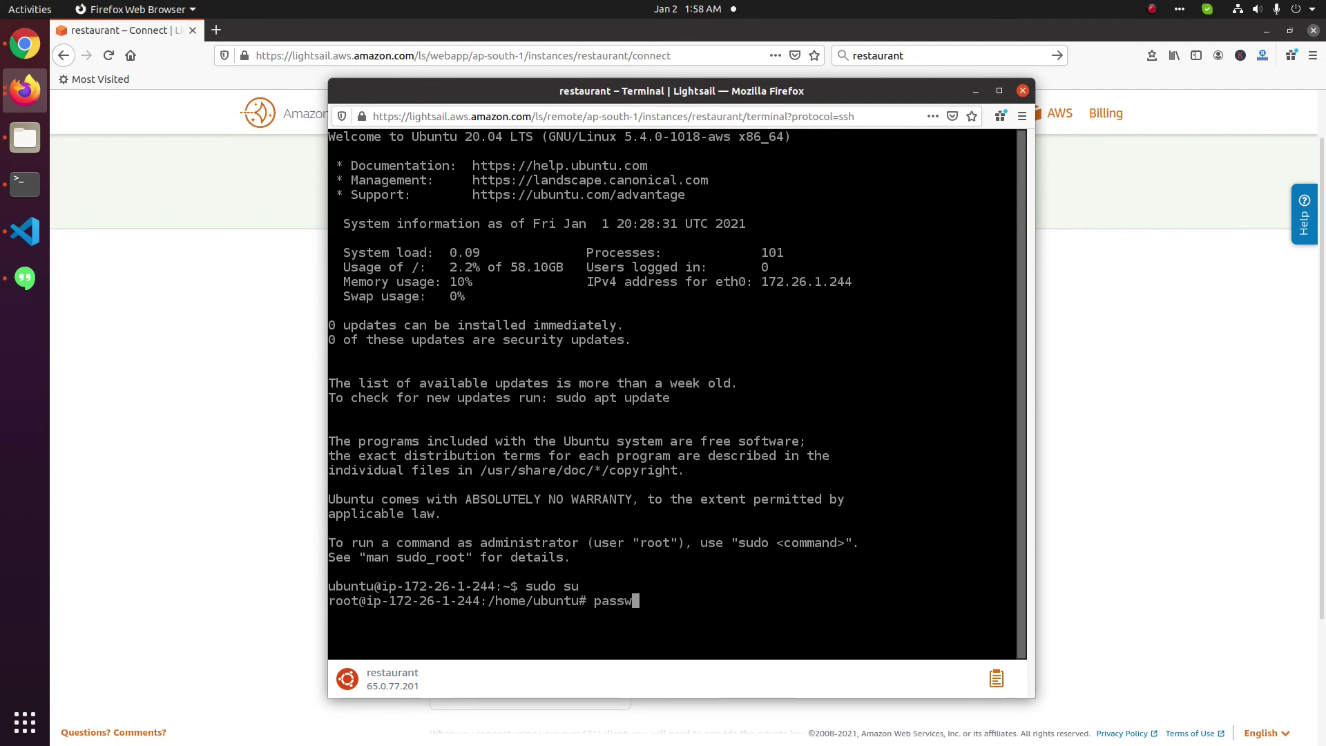
text(d ubuntu)
key(Return)
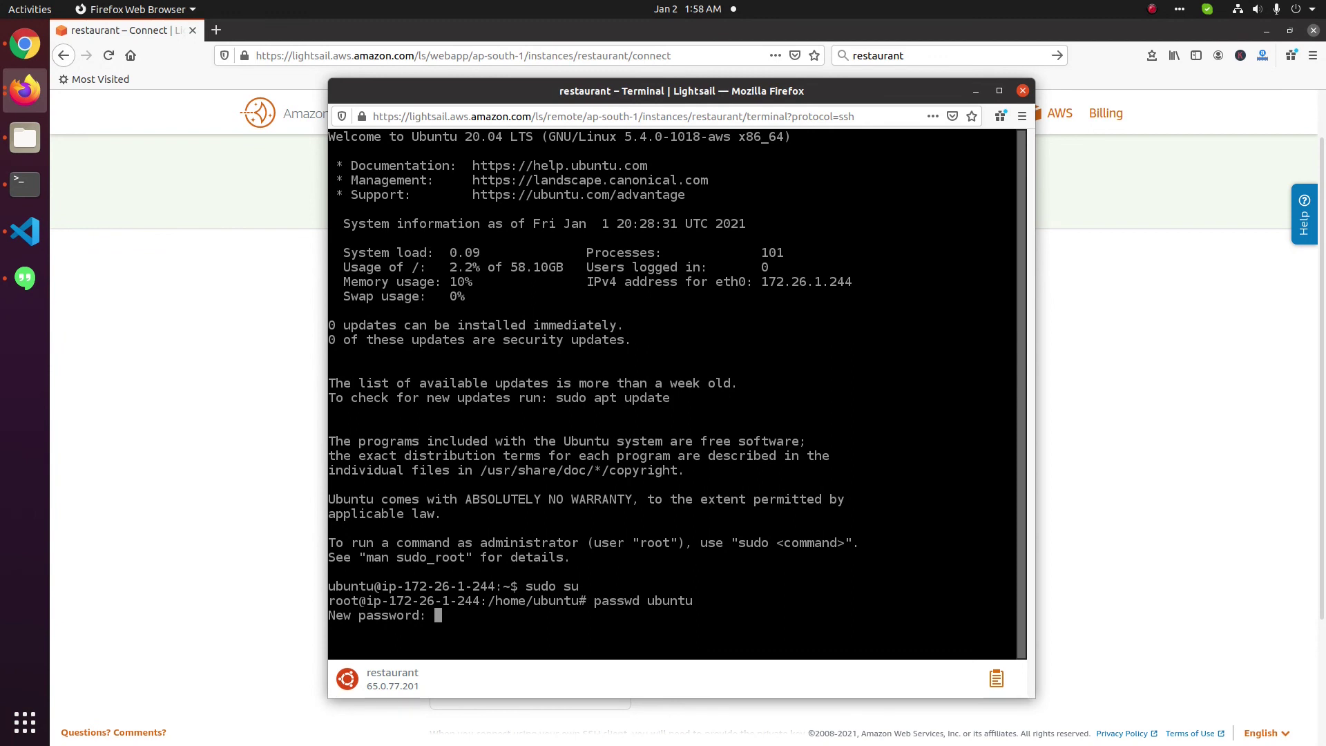
key(Return)
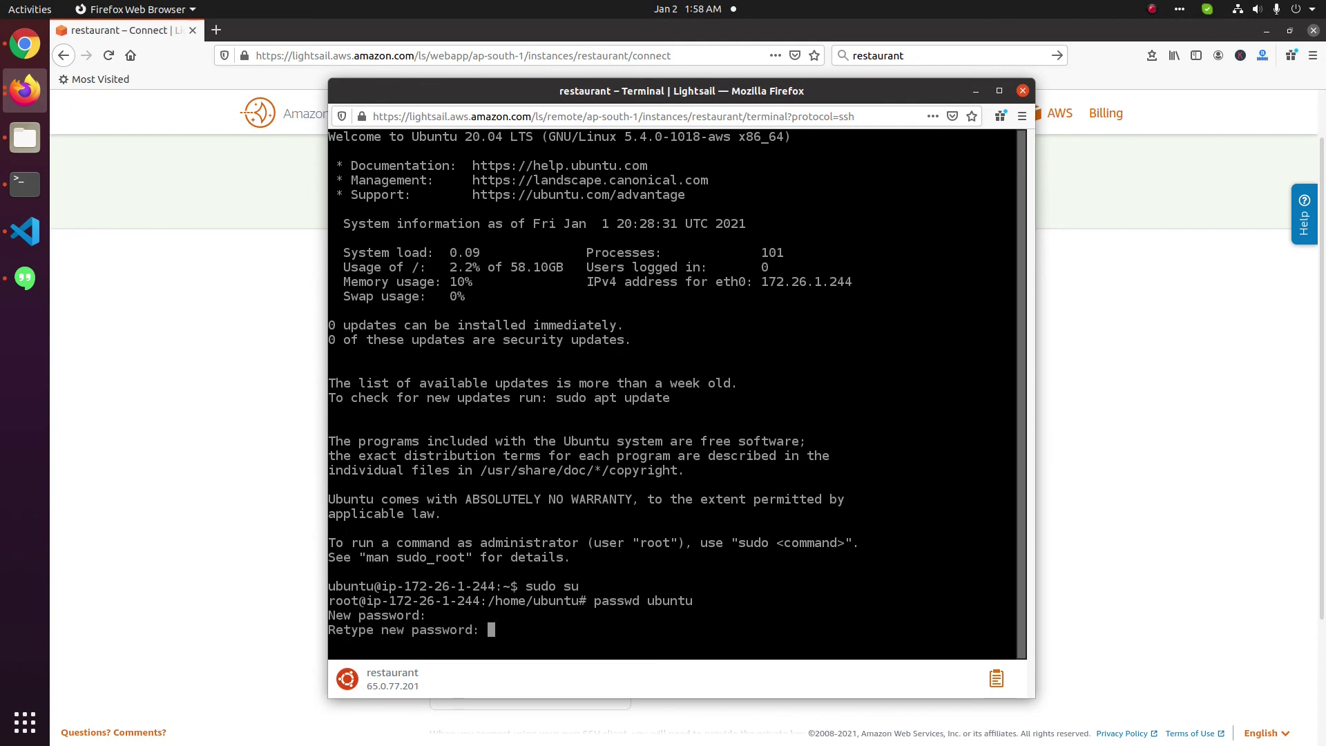